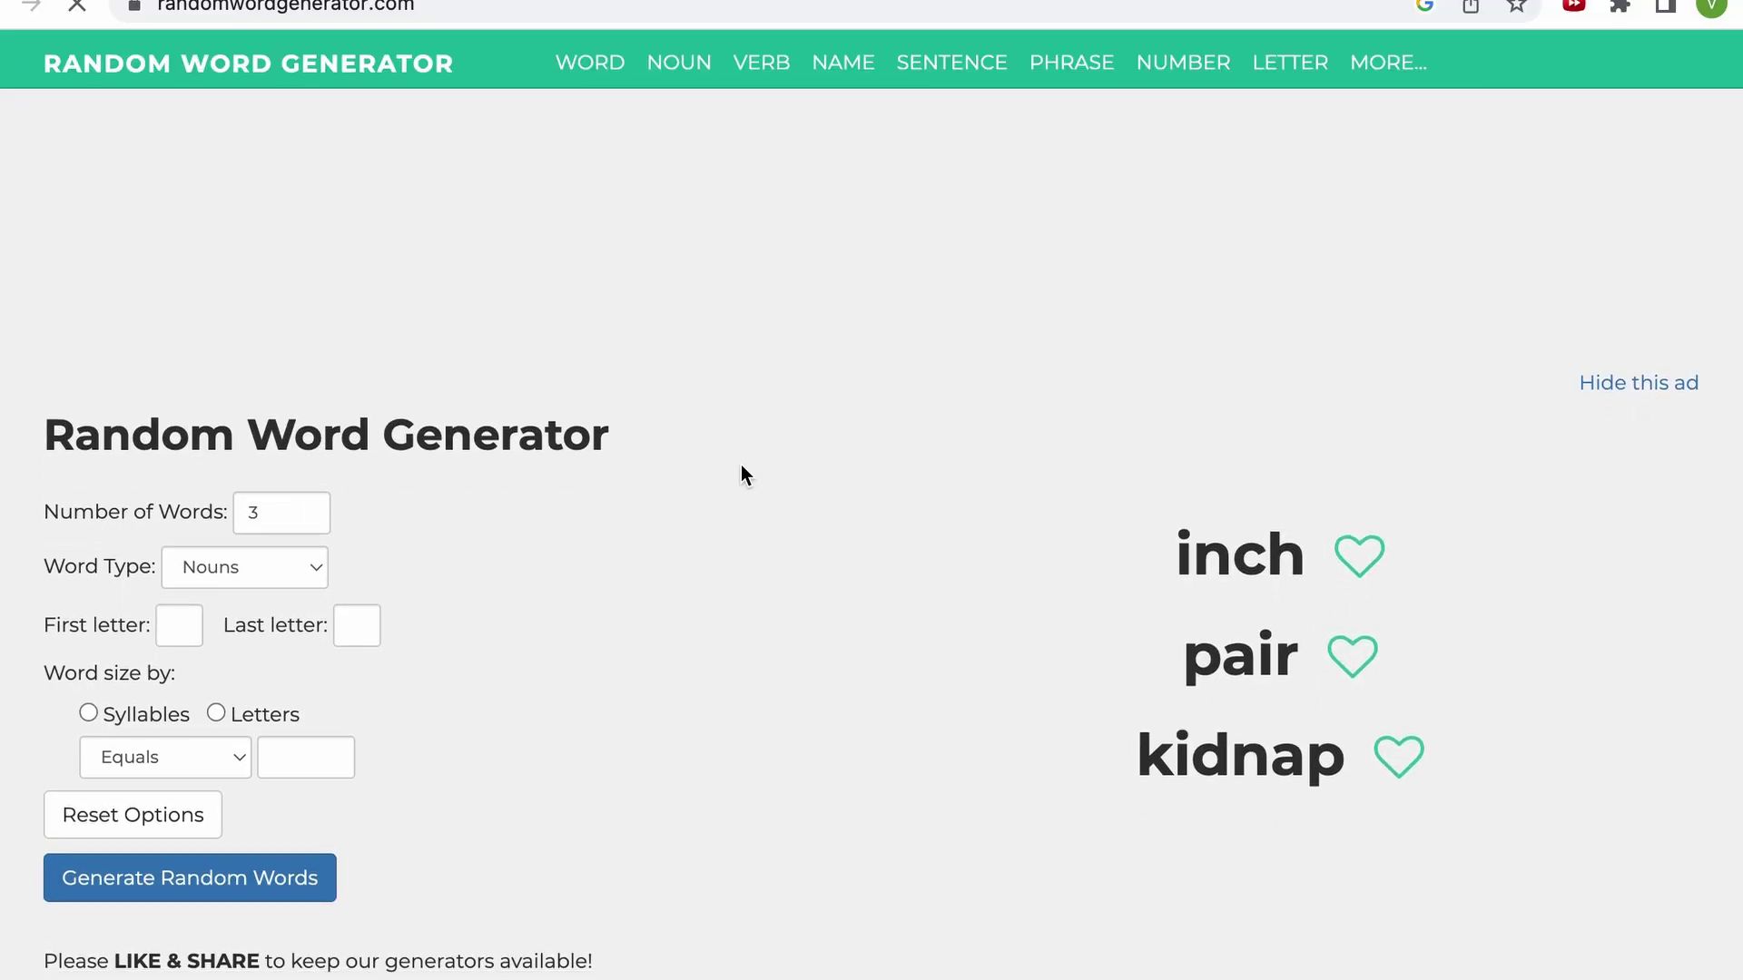
- Scroll the Random Word Generator results to check the three nouns: inch, pair, kidnap
{"action": "scroll", "coordinate": [1325, 571], "scroll_direction": "up", "scroll_amount": 5}
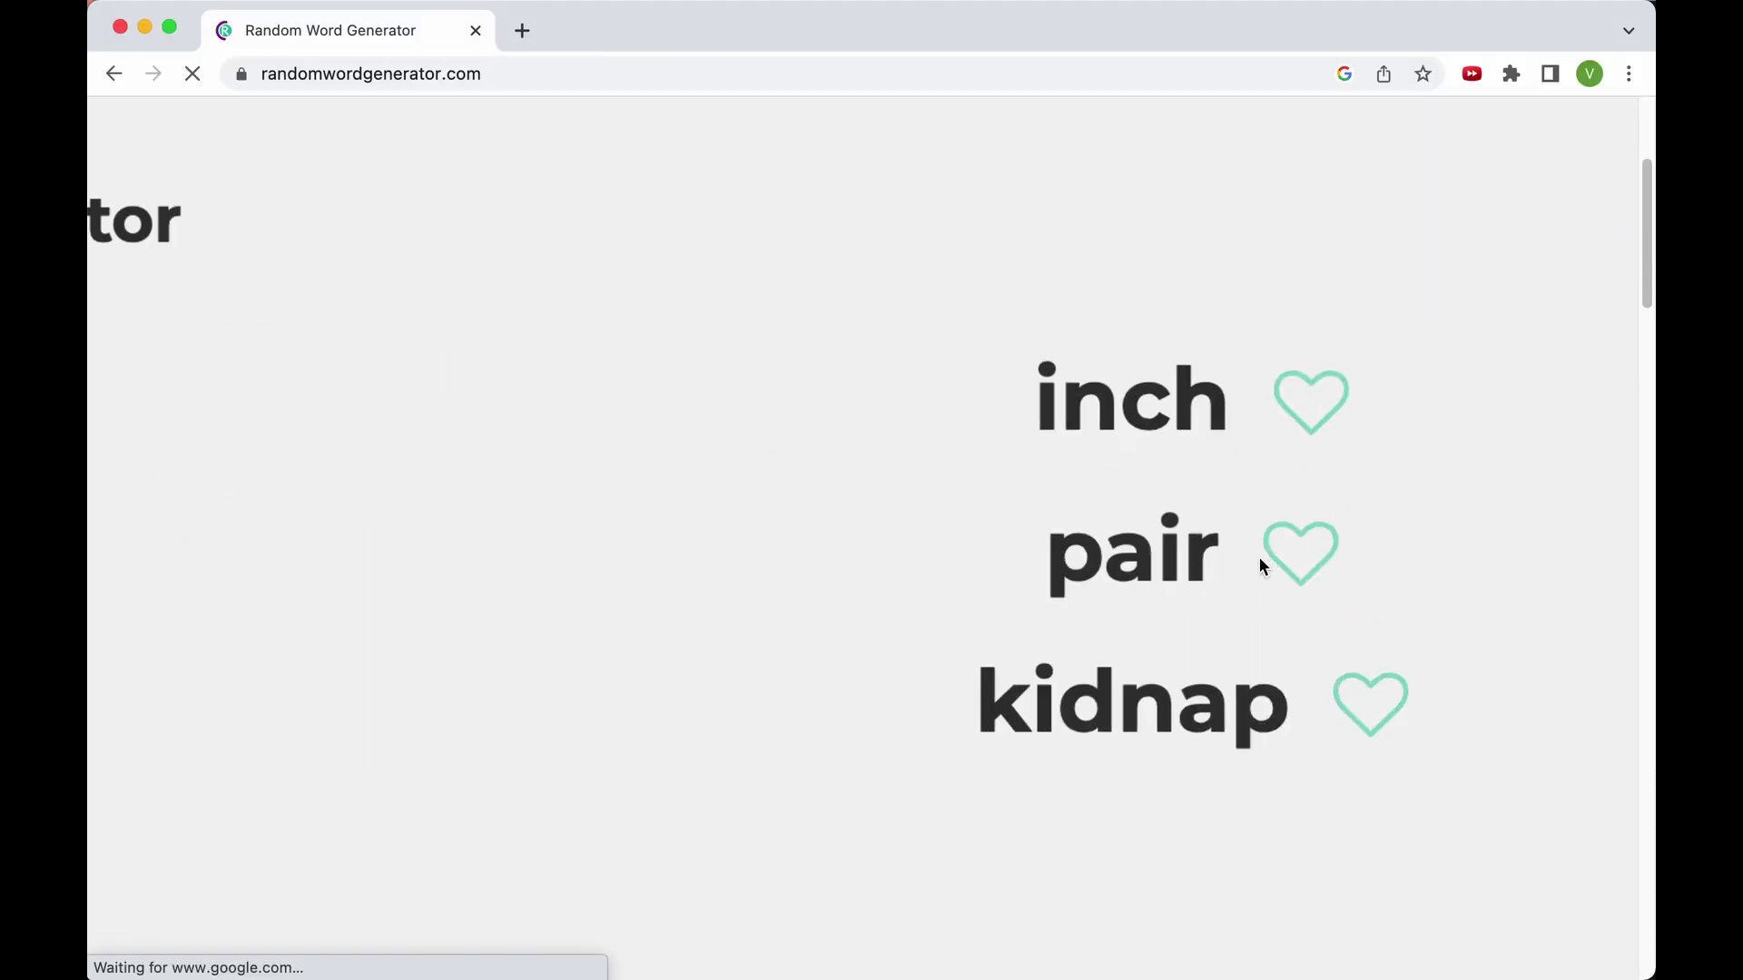
{"action": "scroll", "coordinate": [1259, 557], "scroll_direction": "down", "scroll_amount": 5}
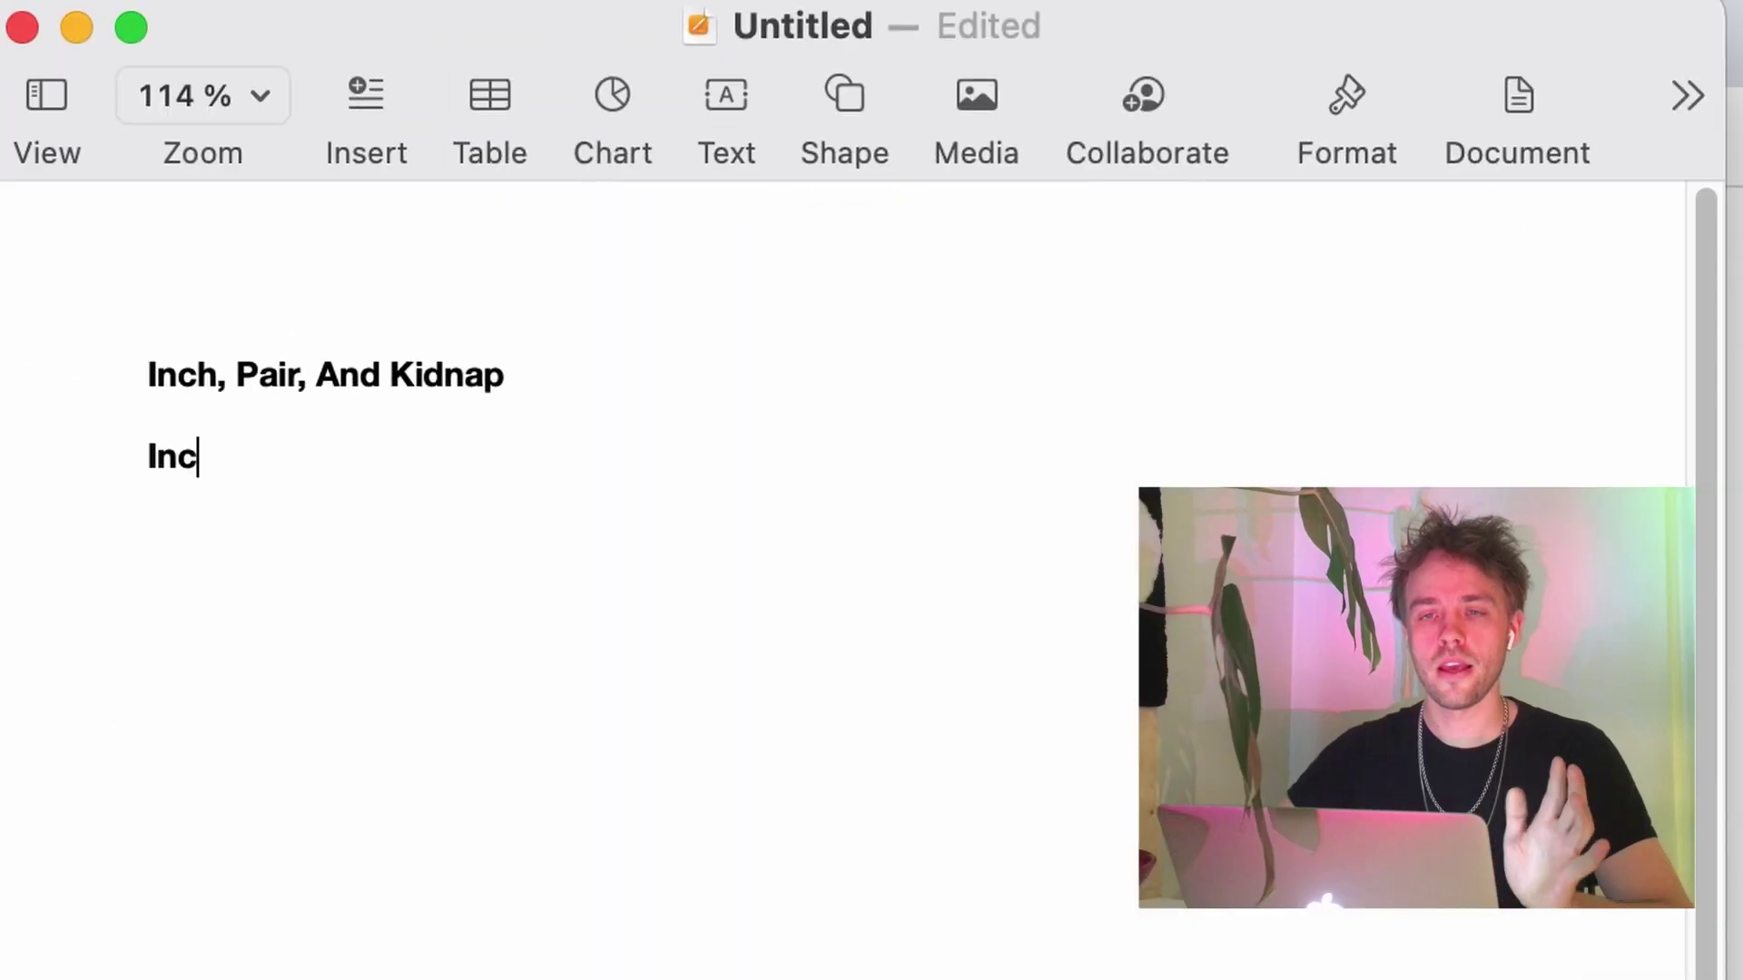
- Write the inch ideas 'inching ahead, inchworm, caterpillar' and 'Inches vs metric system -> tradition,'
{"action": "type", "text": "h"}
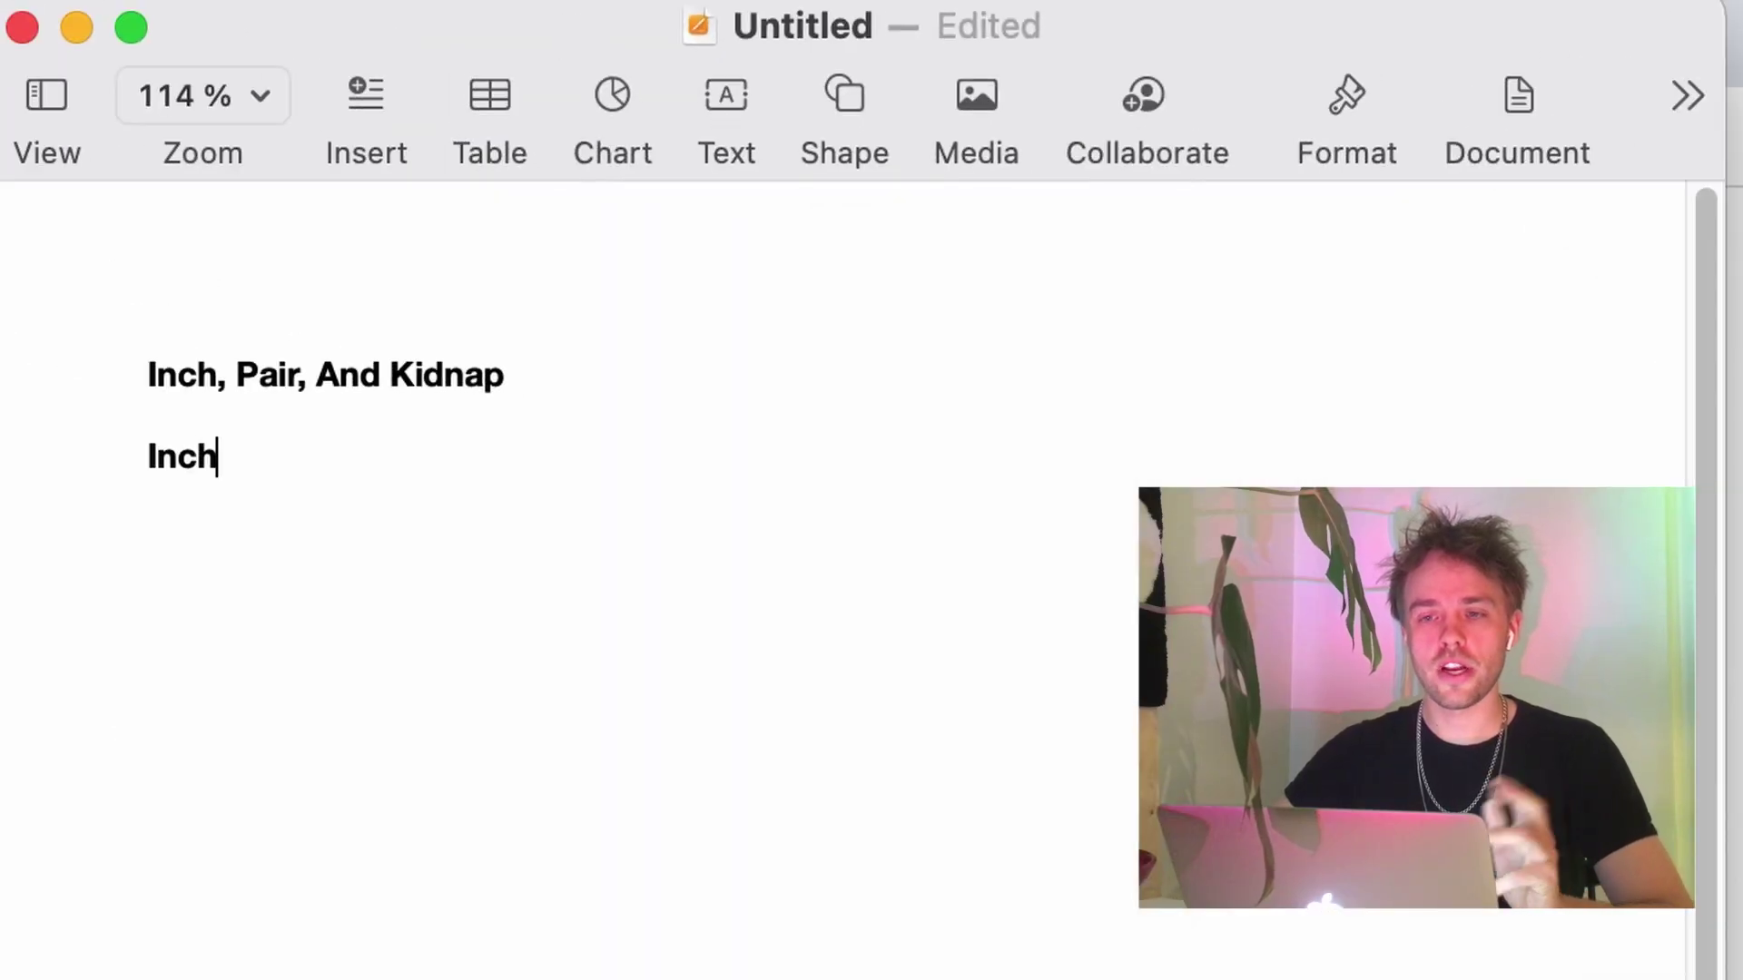
{"action": "type", "text": ", inching ahead"}
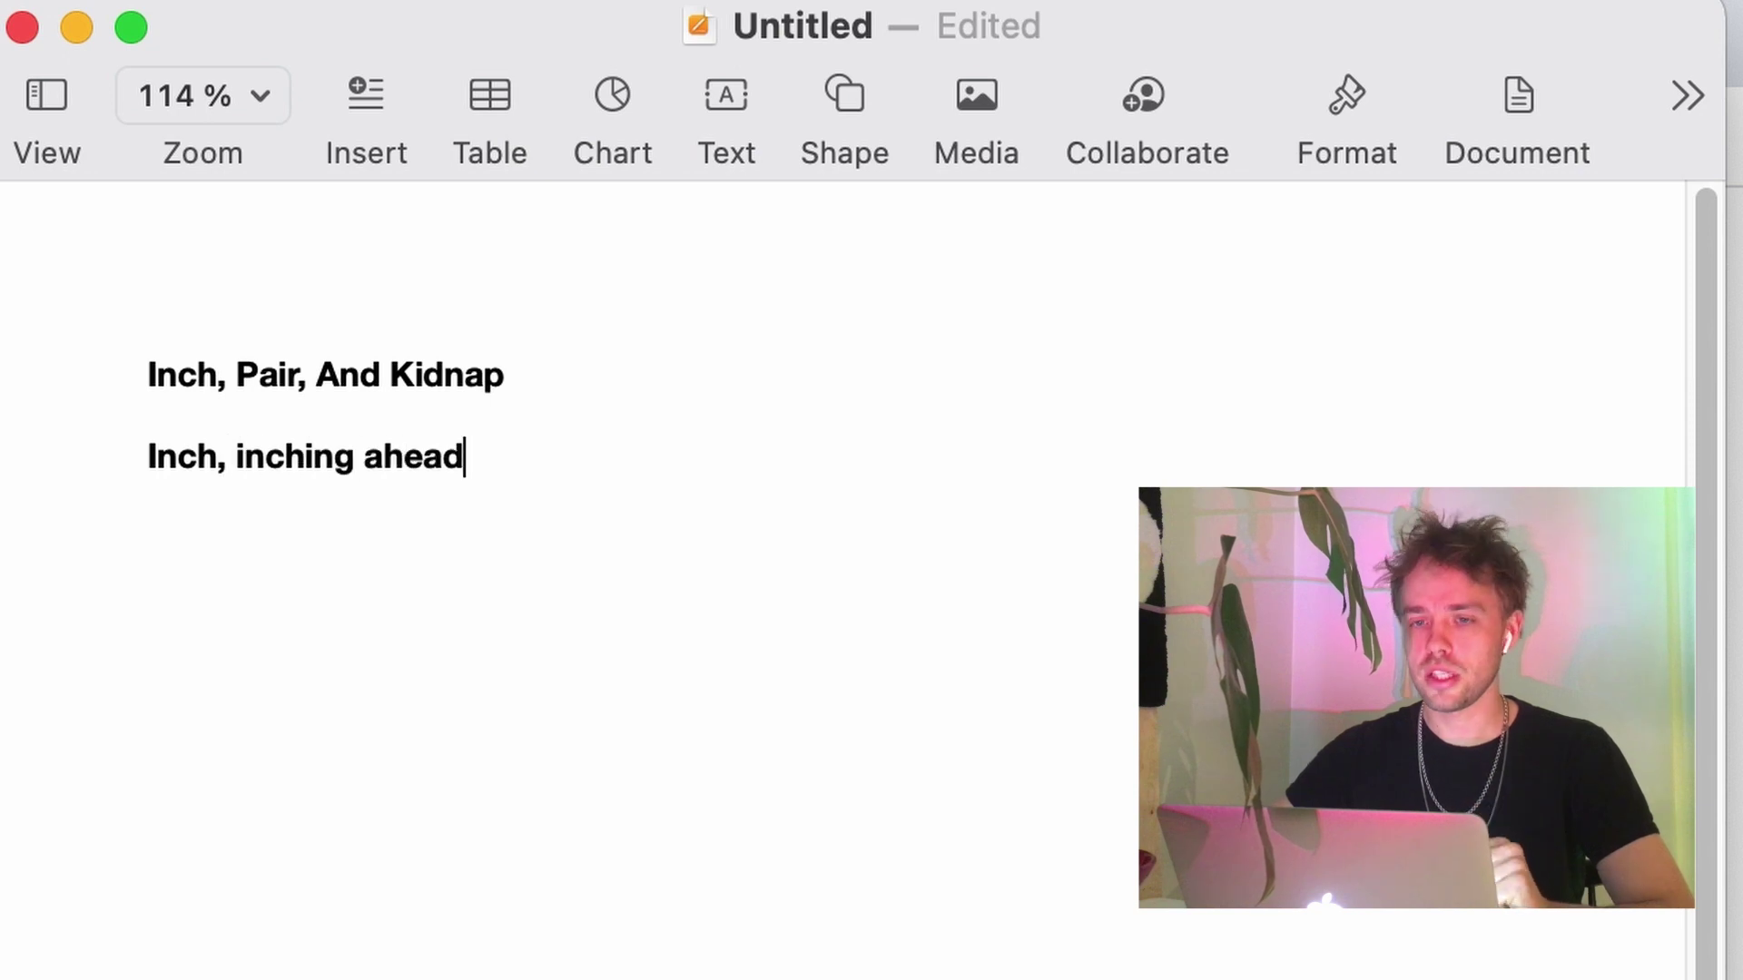
{"action": "type", "text": ", inch"}
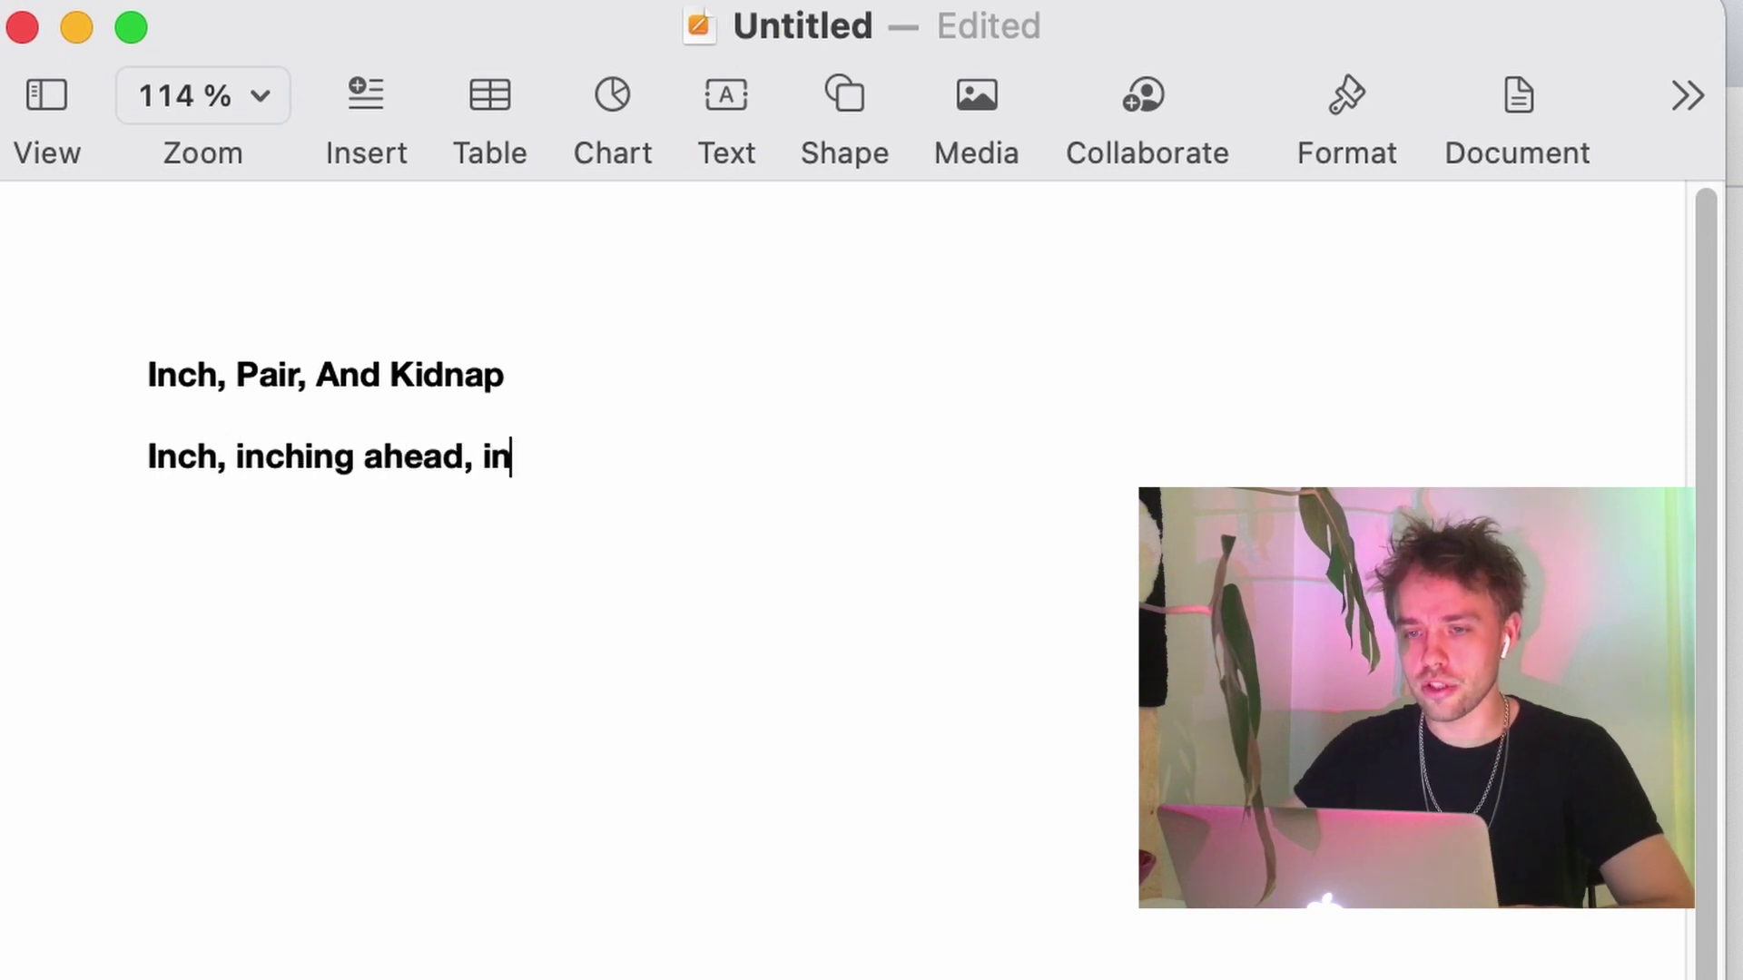
{"action": "type", "text": "worm, cat"}
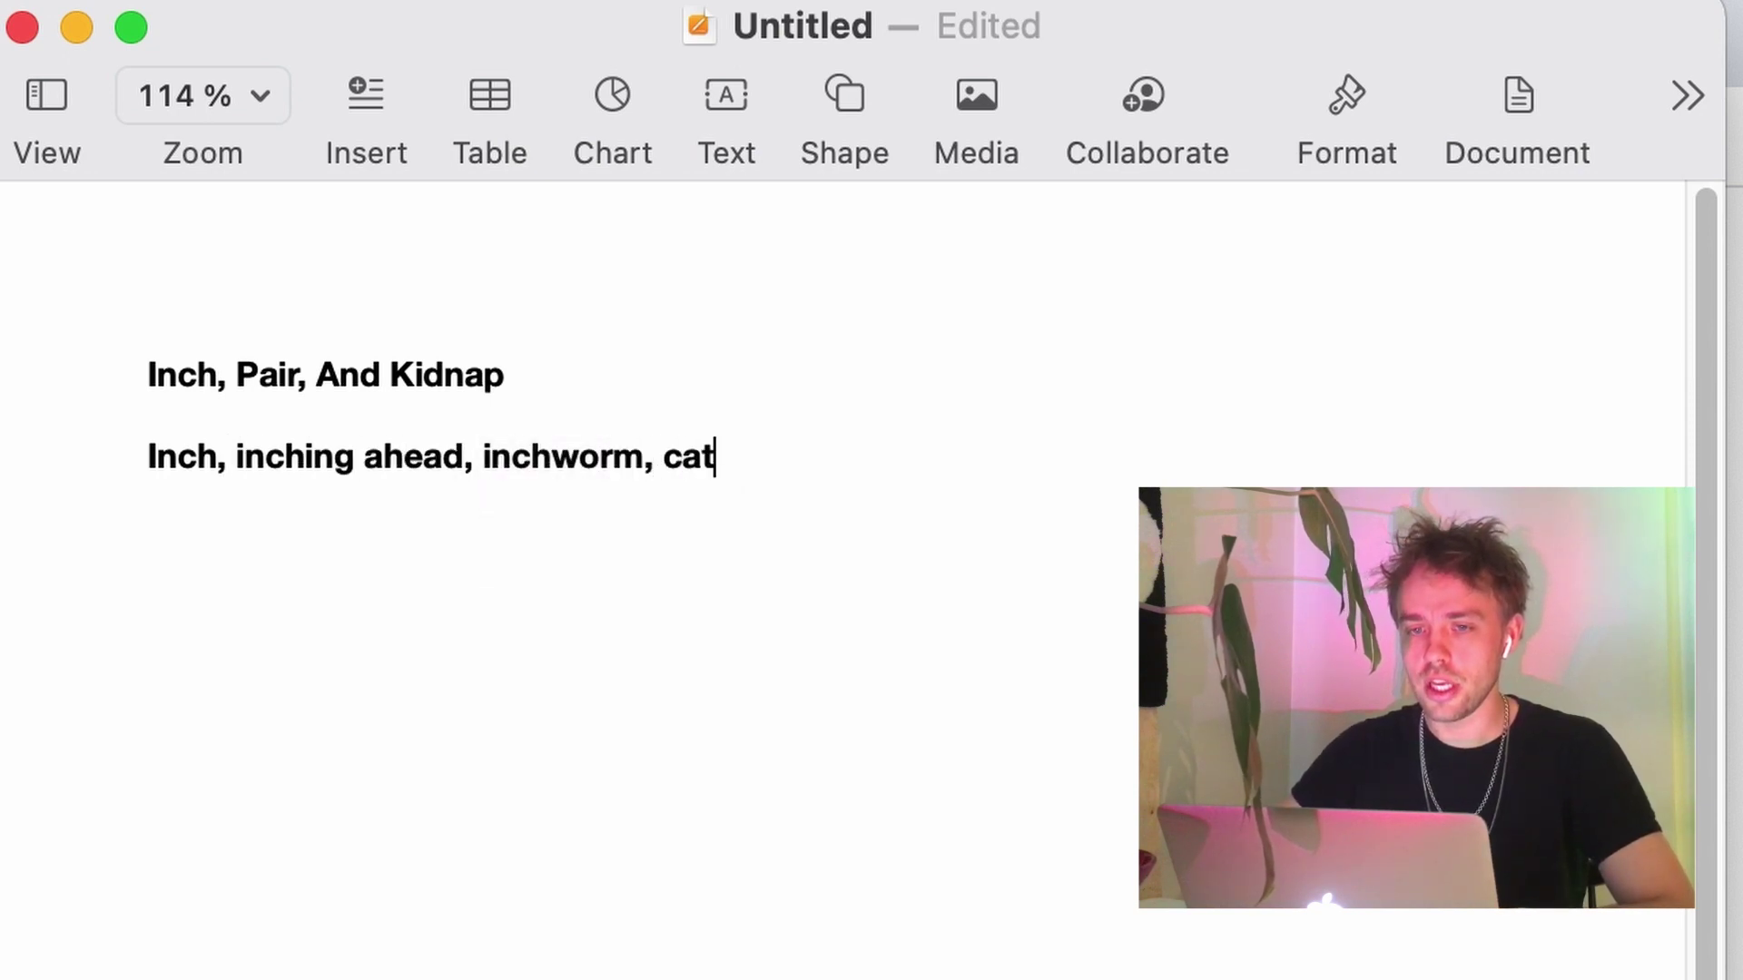
{"action": "type", "text": "erpillar"}
{"action": "key", "text": "Return"}
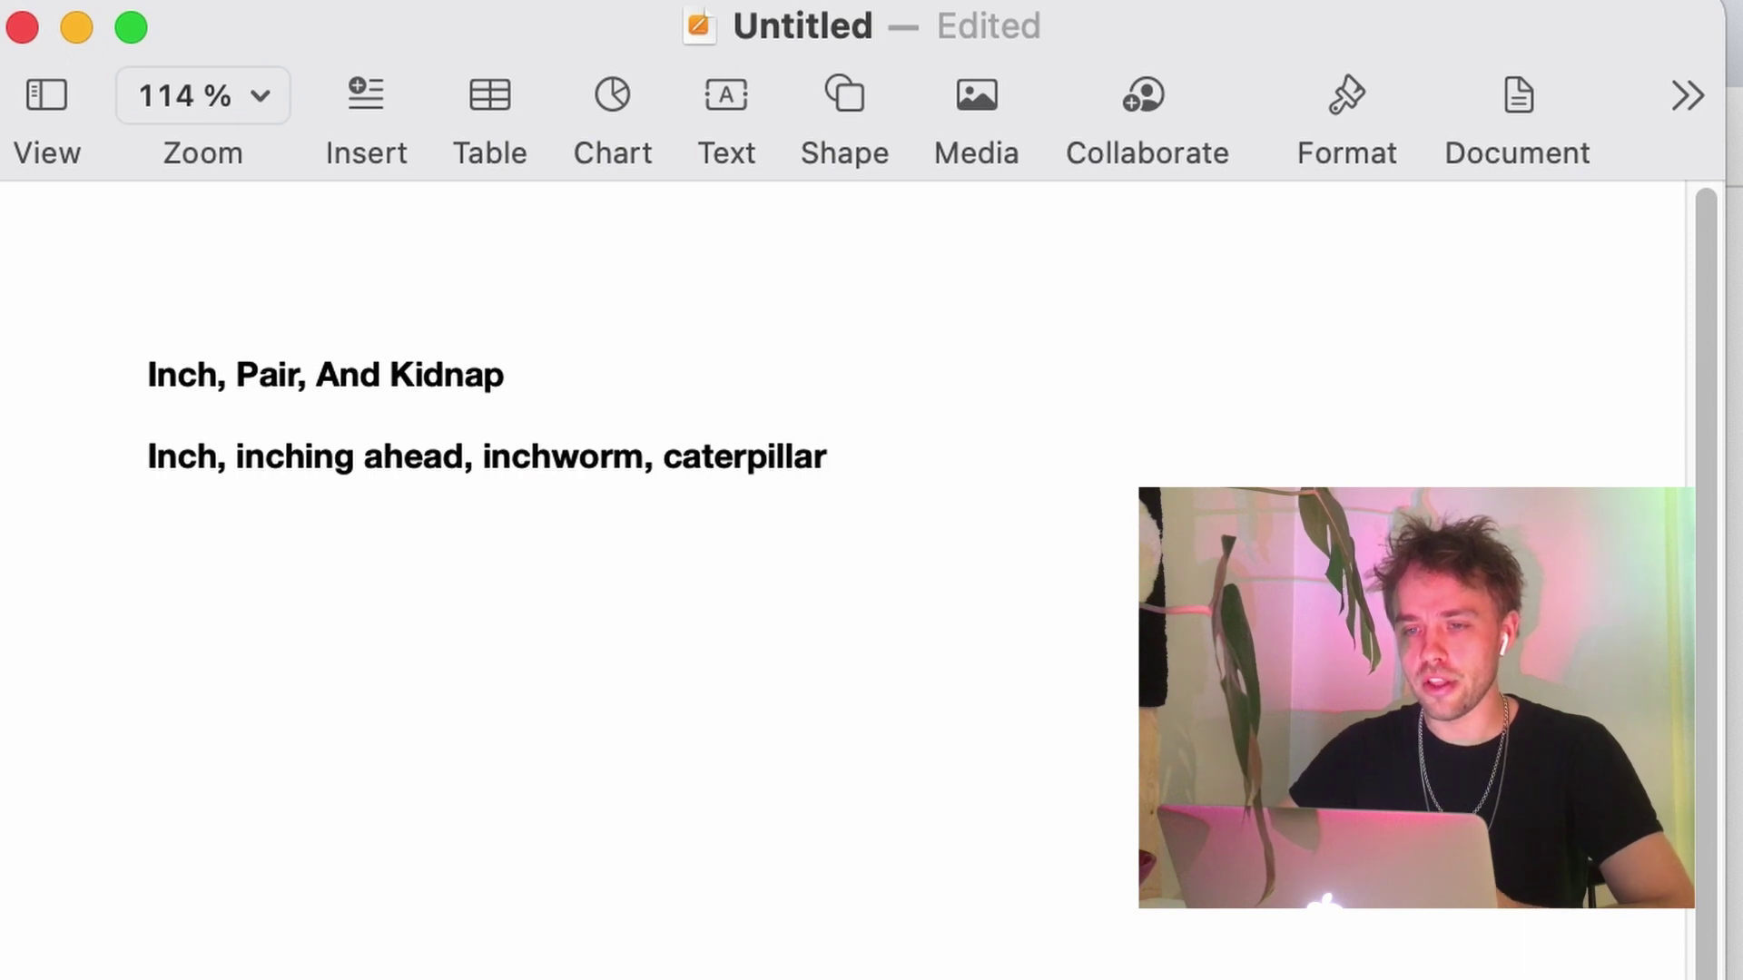
{"action": "type", "text": "Inches"}
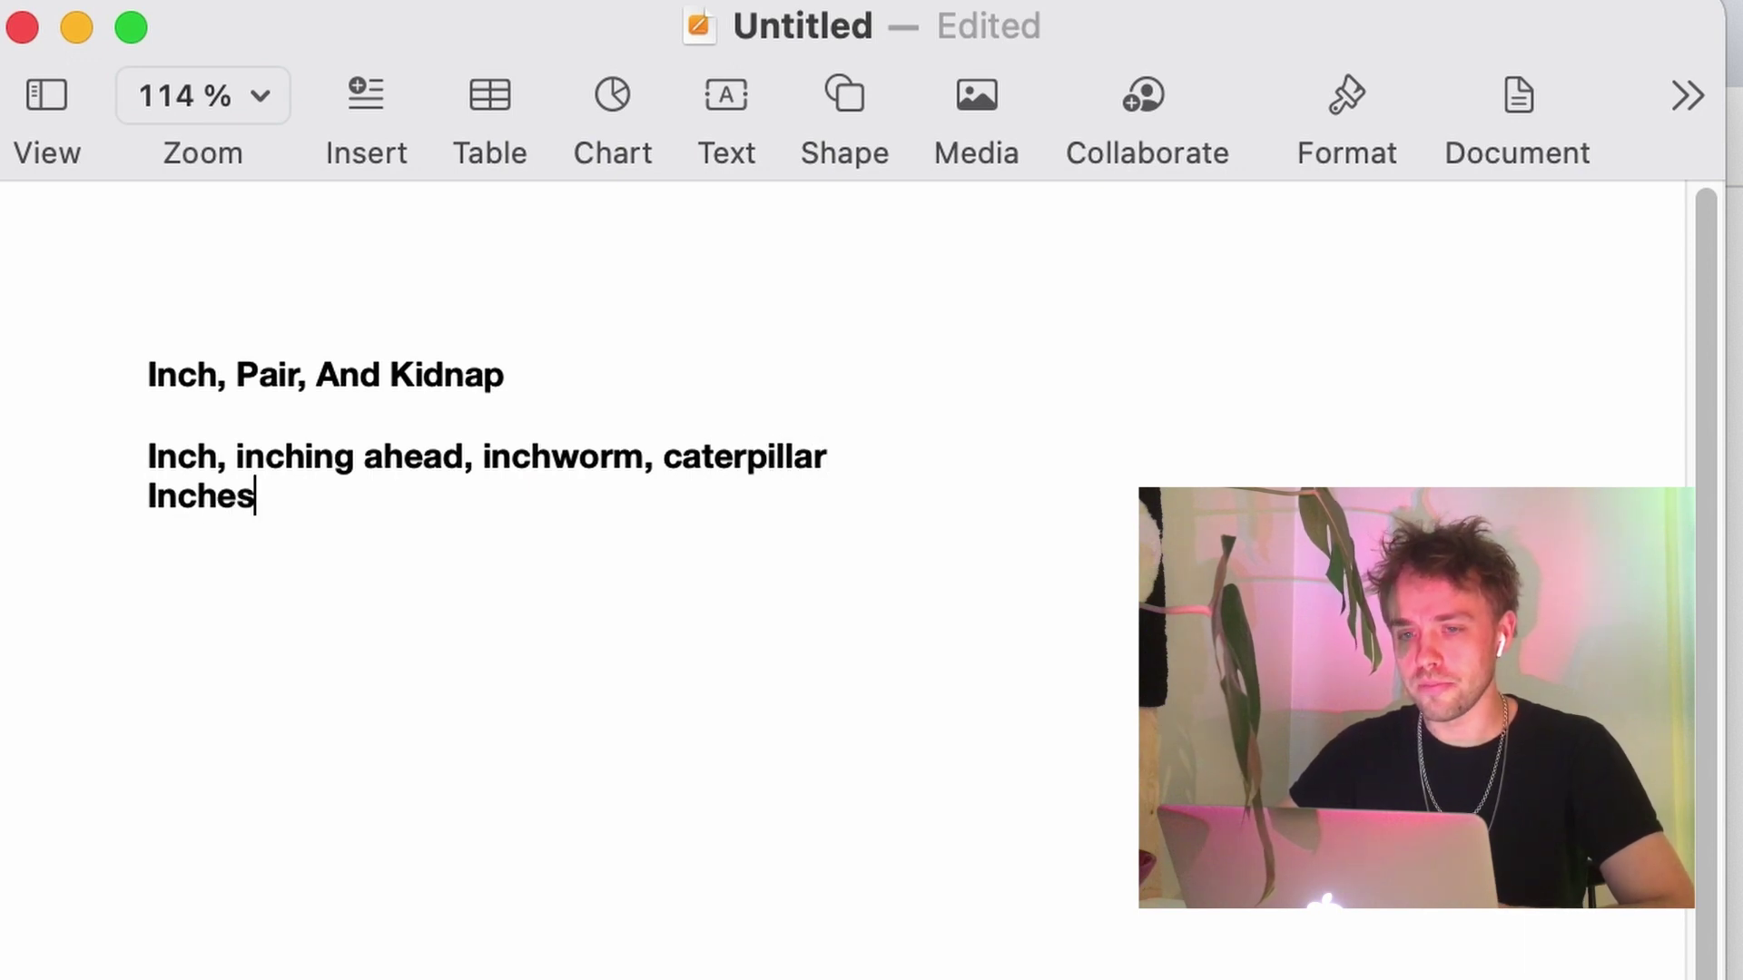
{"action": "type", "text": " vs metri"}
{"action": "type", "text": "c syy"}
{"action": "key", "text": "BackSpace"}
{"action": "key", "text": "BackSpace"}
{"action": "type", "text": "ystem - > "}
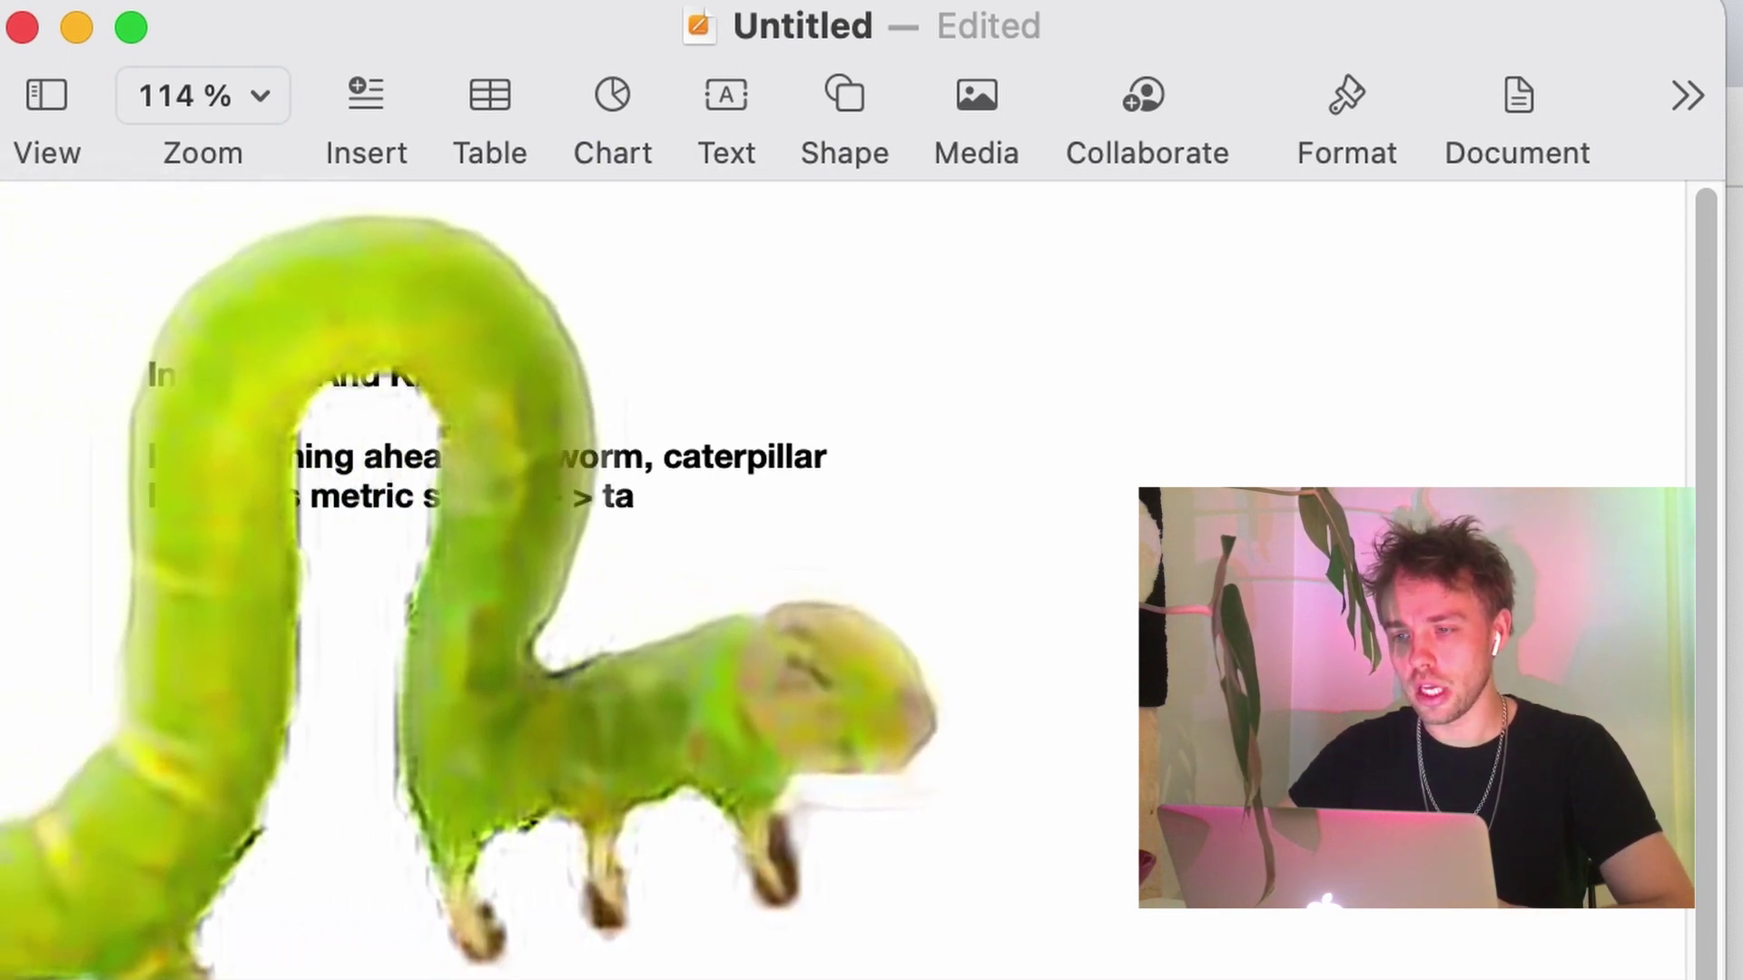
{"action": "type", "text": "tradic"}
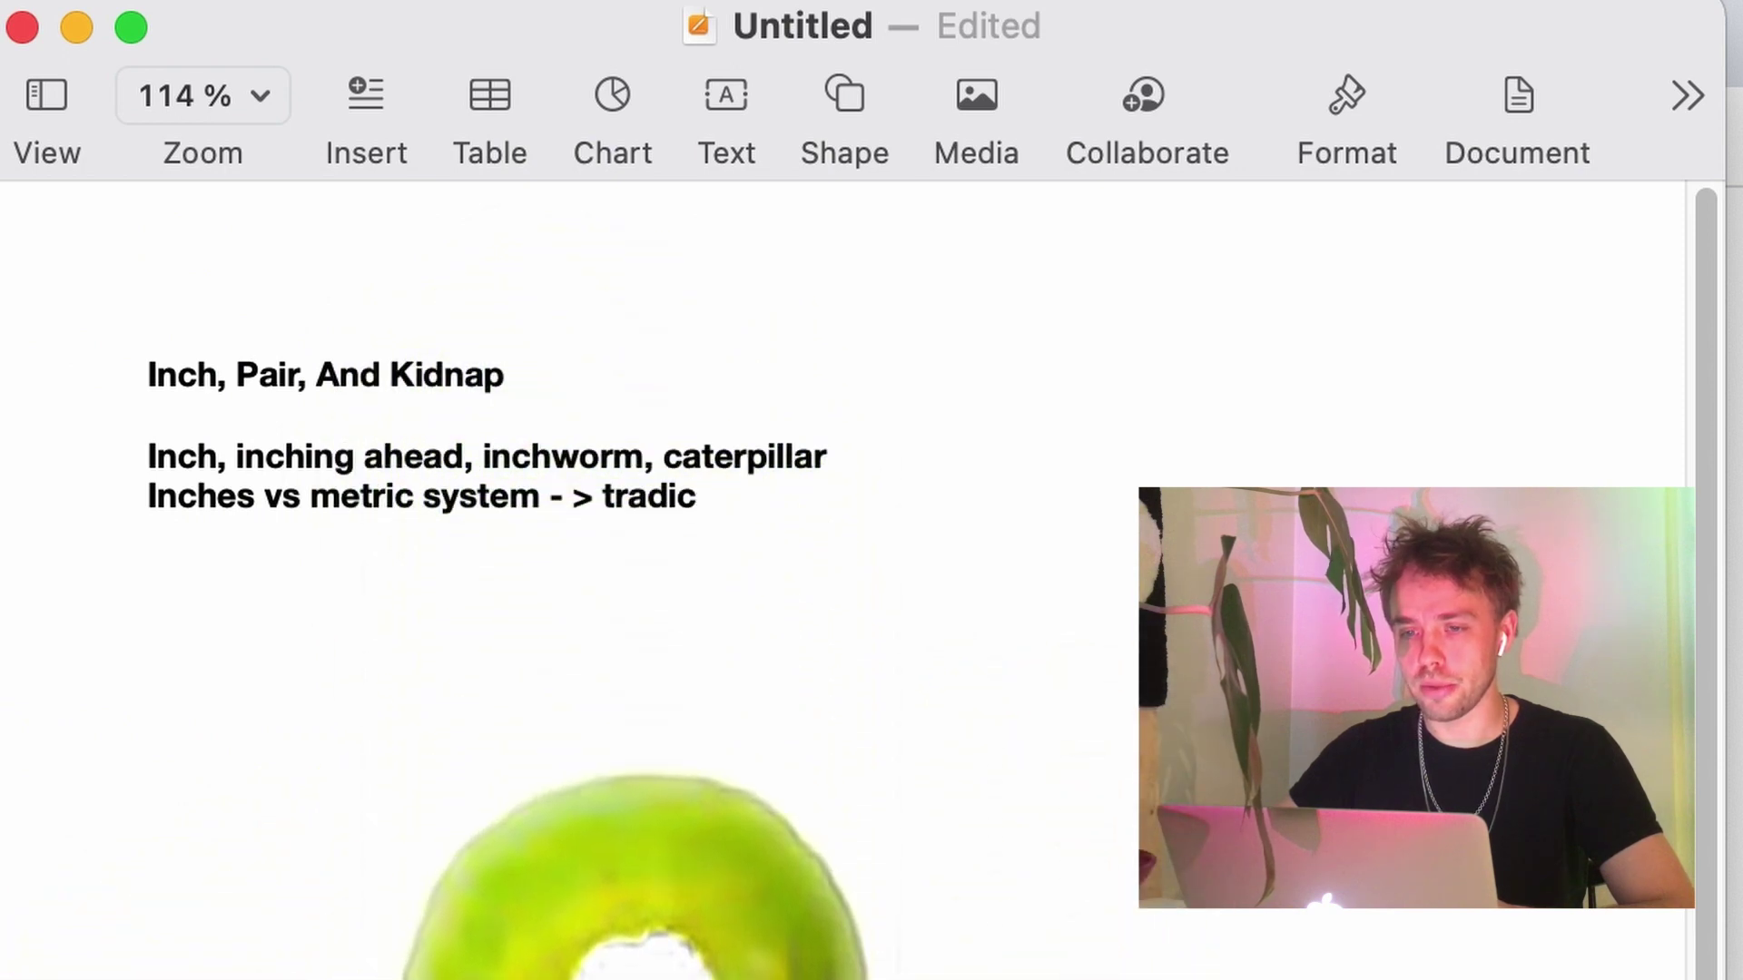
{"action": "key", "text": "BackSpace"}
{"action": "type", "text": "tion"}
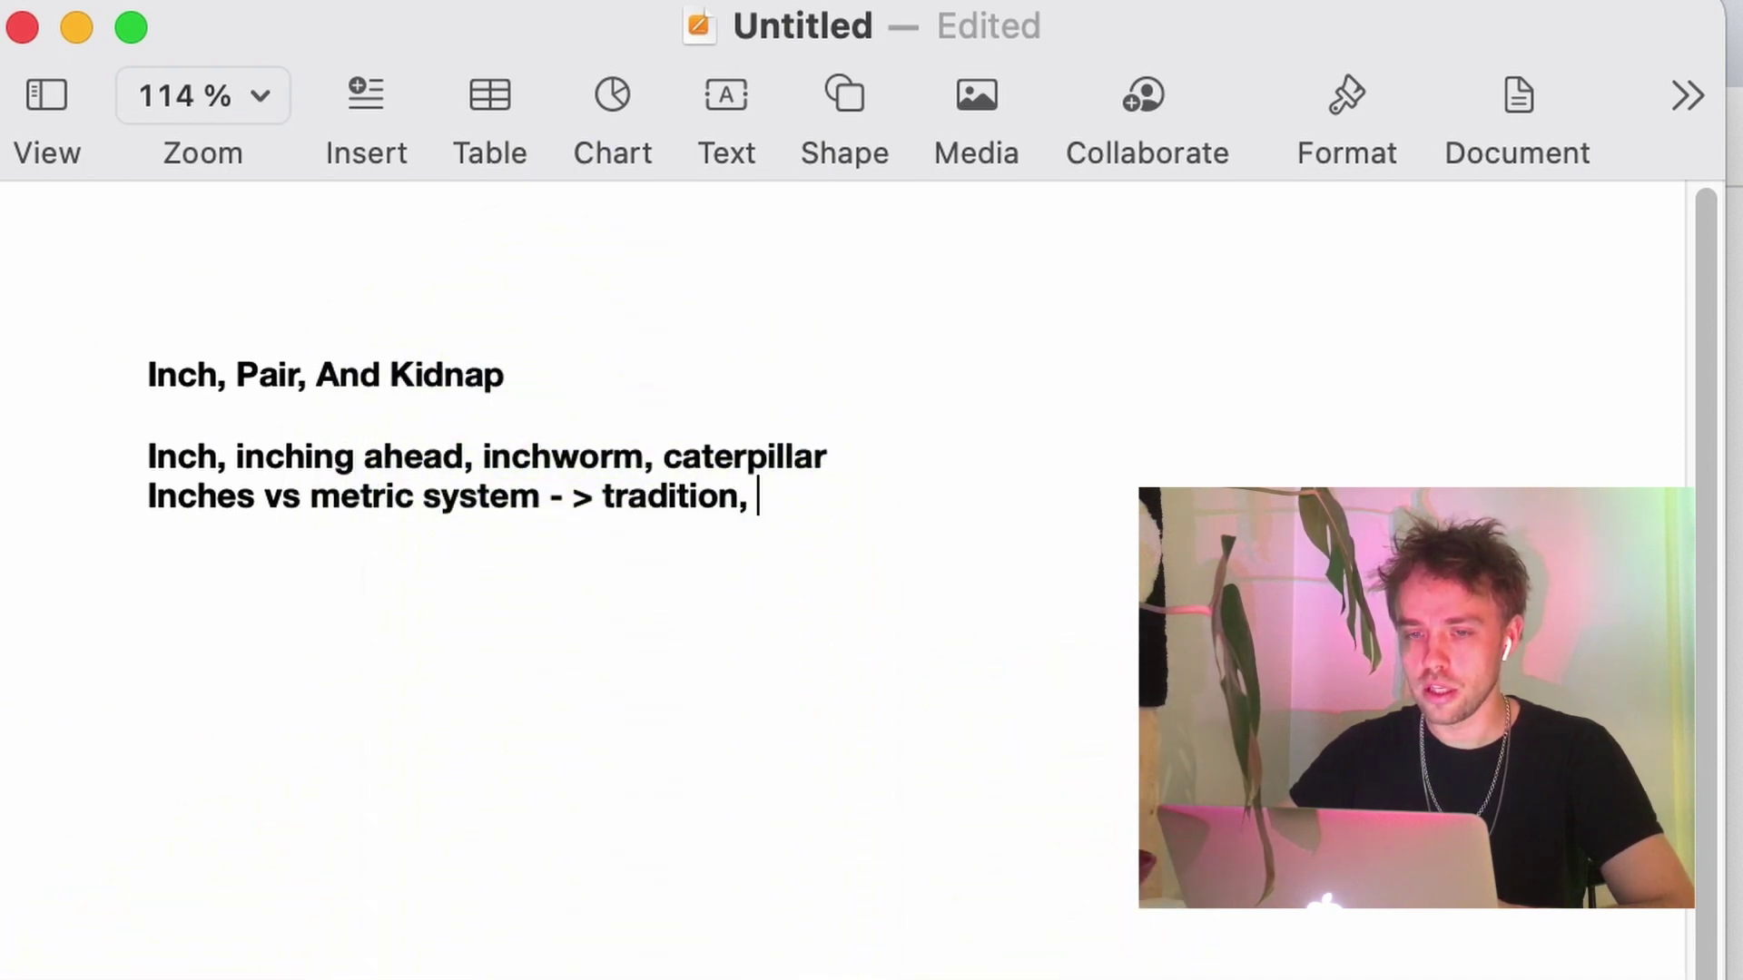
{"action": "type", "text": ","}
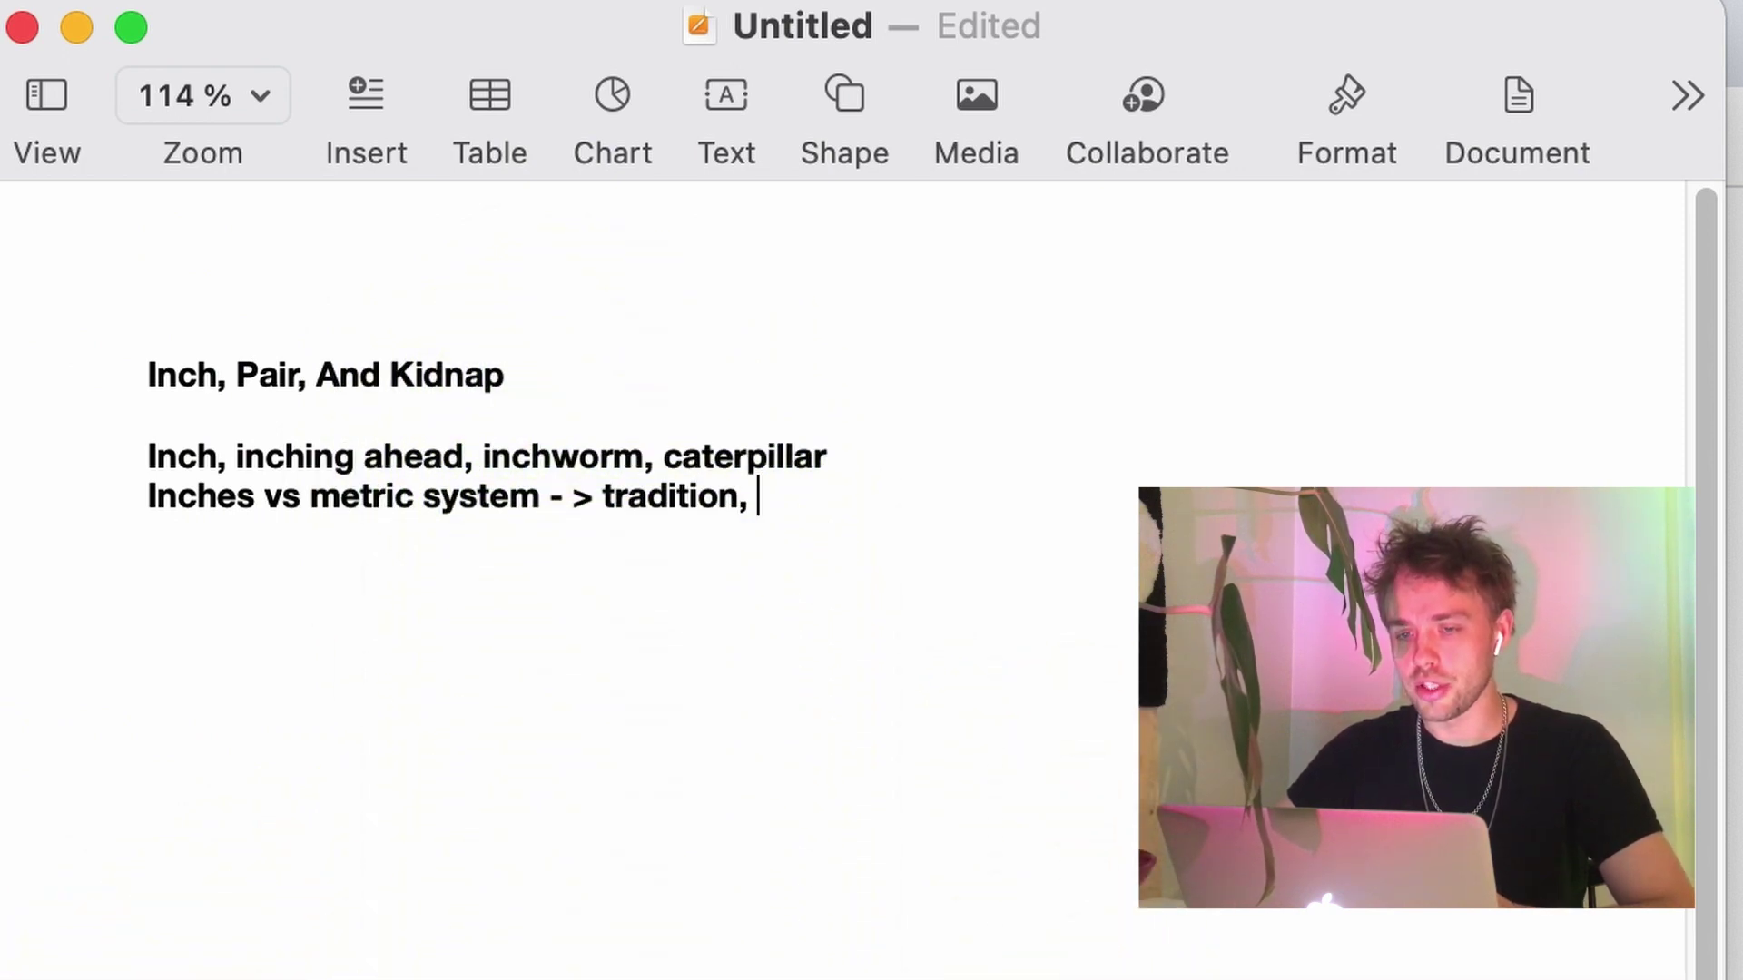
- Add '-> slow progress' to the caterpillar line, then a line on measurement, inchworm, and leaves
{"action": "left_click", "coordinate": [889, 452]}
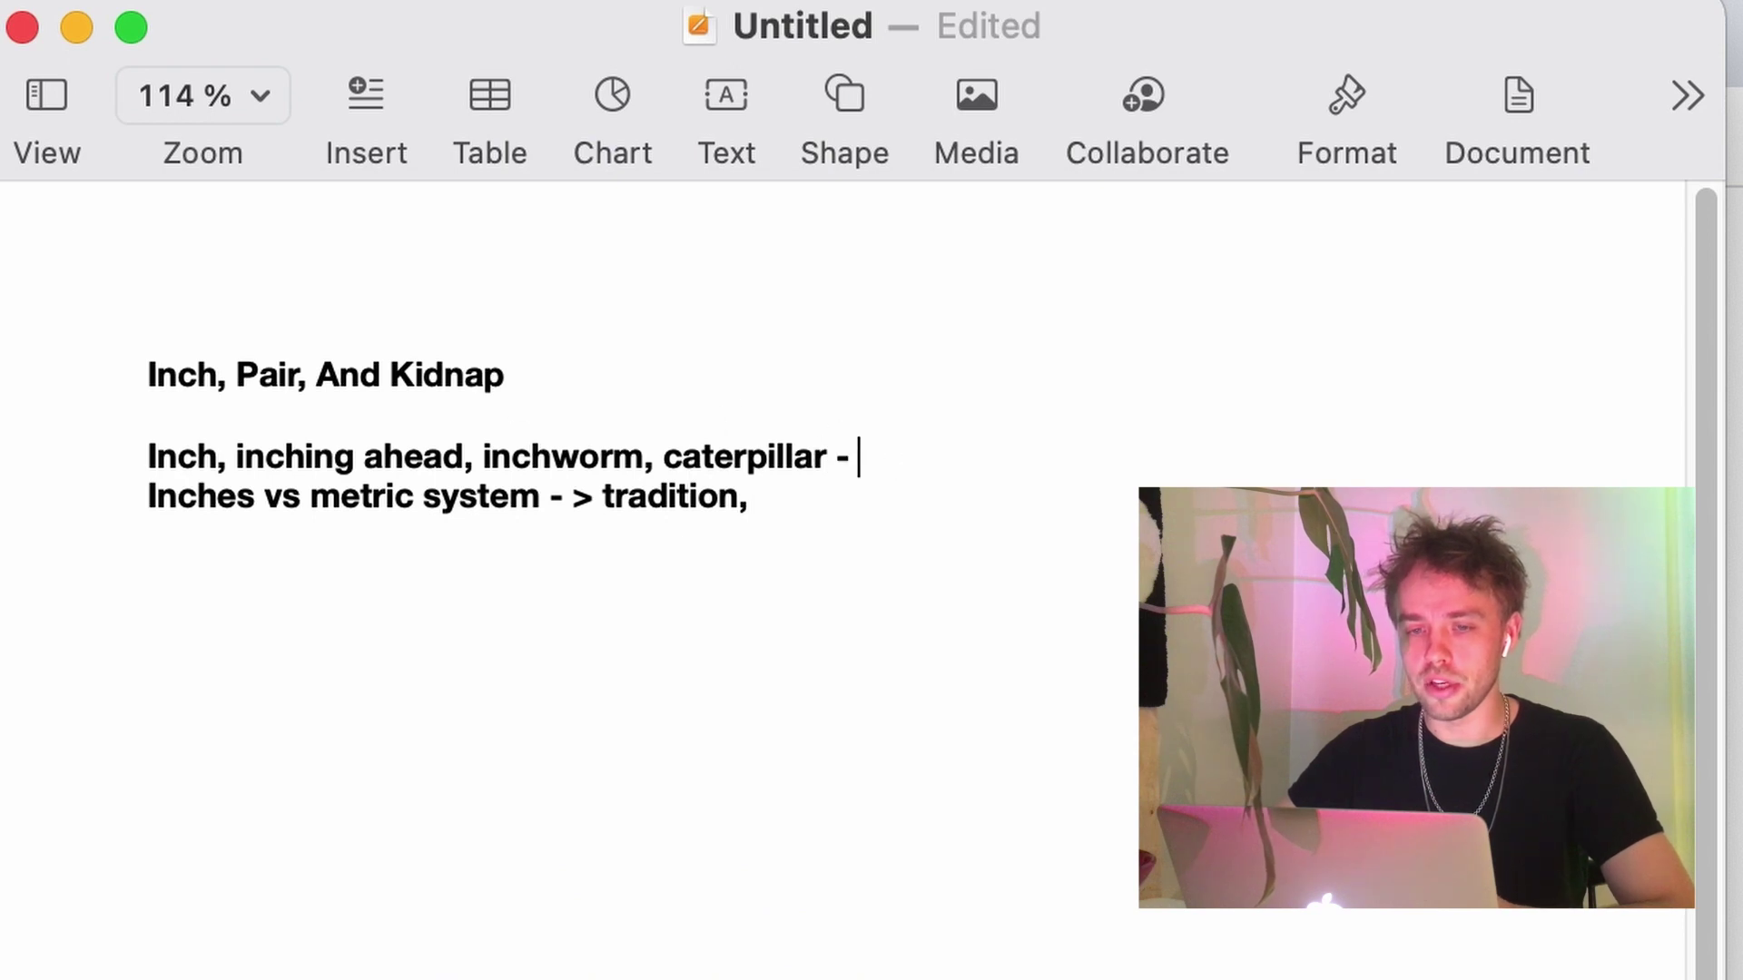
{"action": "type", "text": "- > slow pro"}
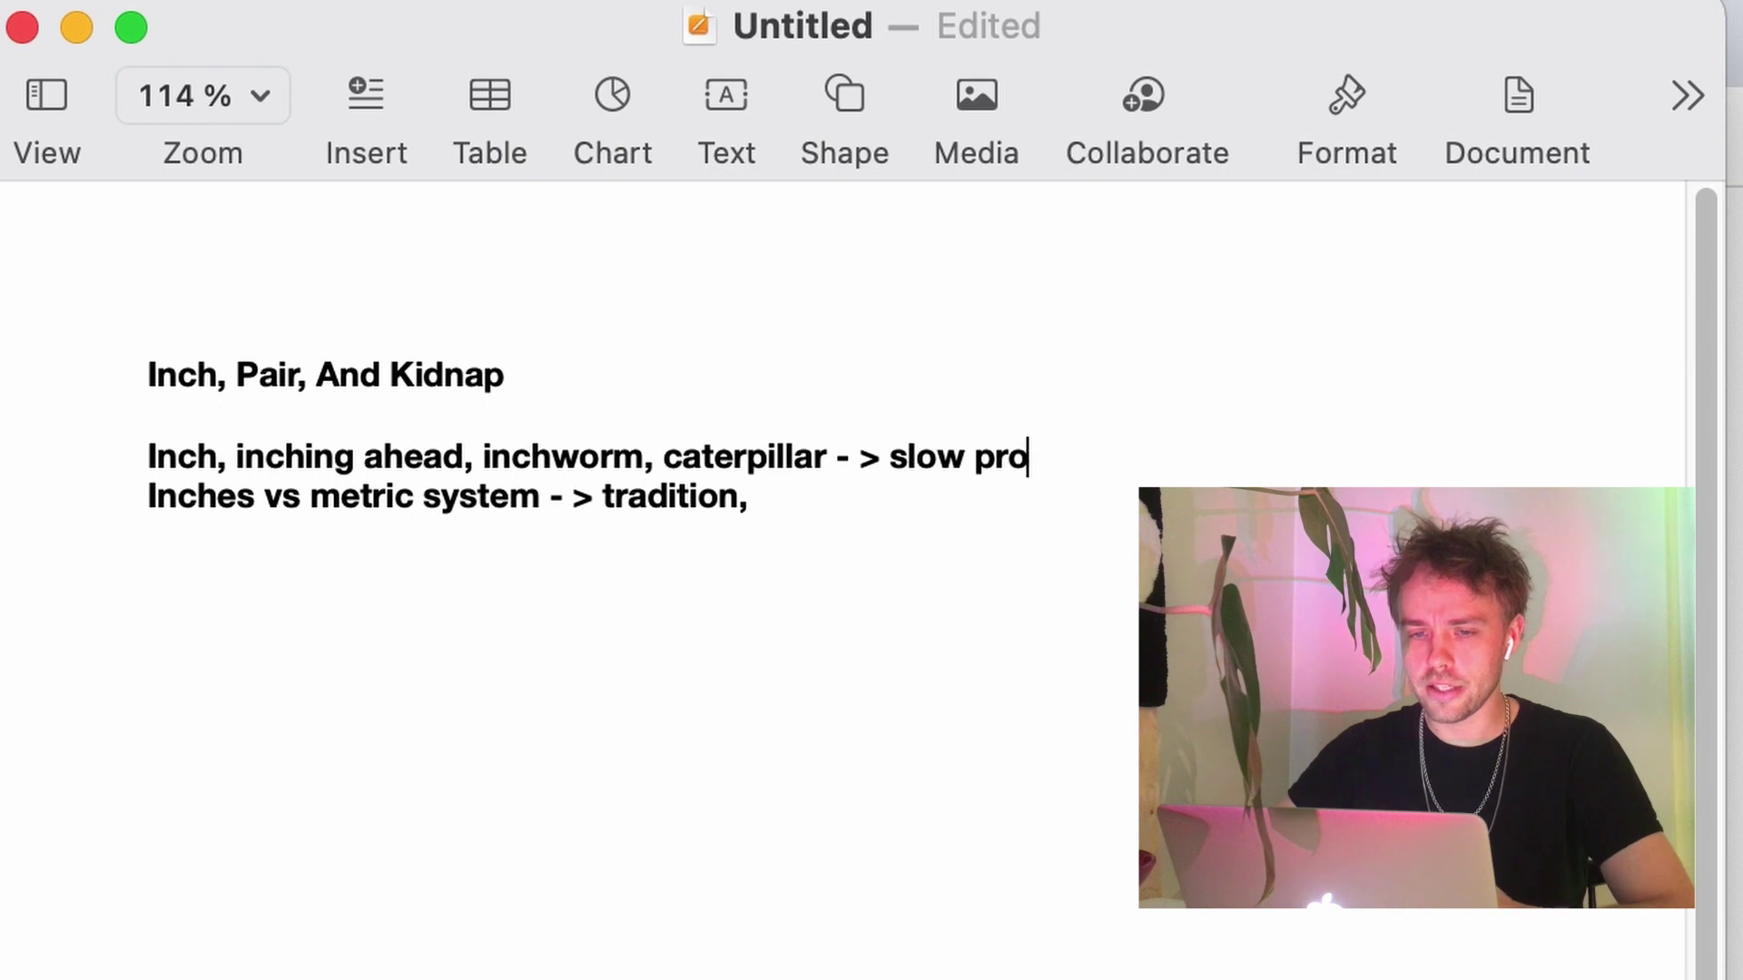
{"action": "type", "text": "gress"}
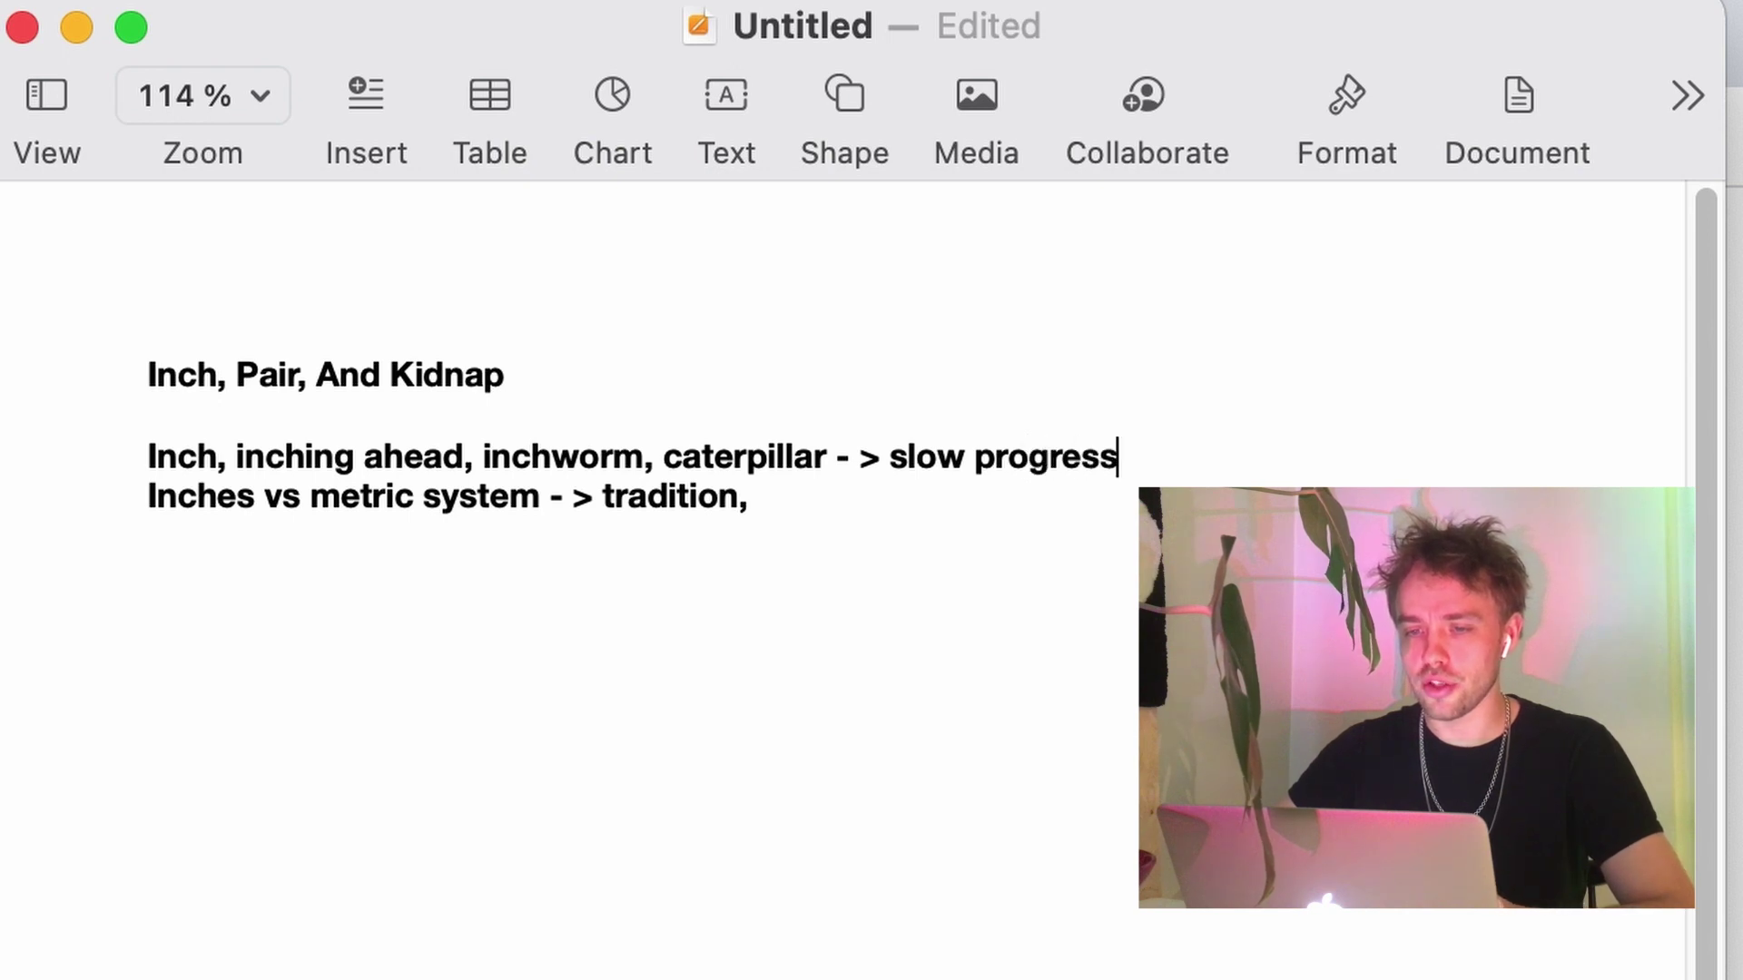
{"action": "key", "text": "Return"}
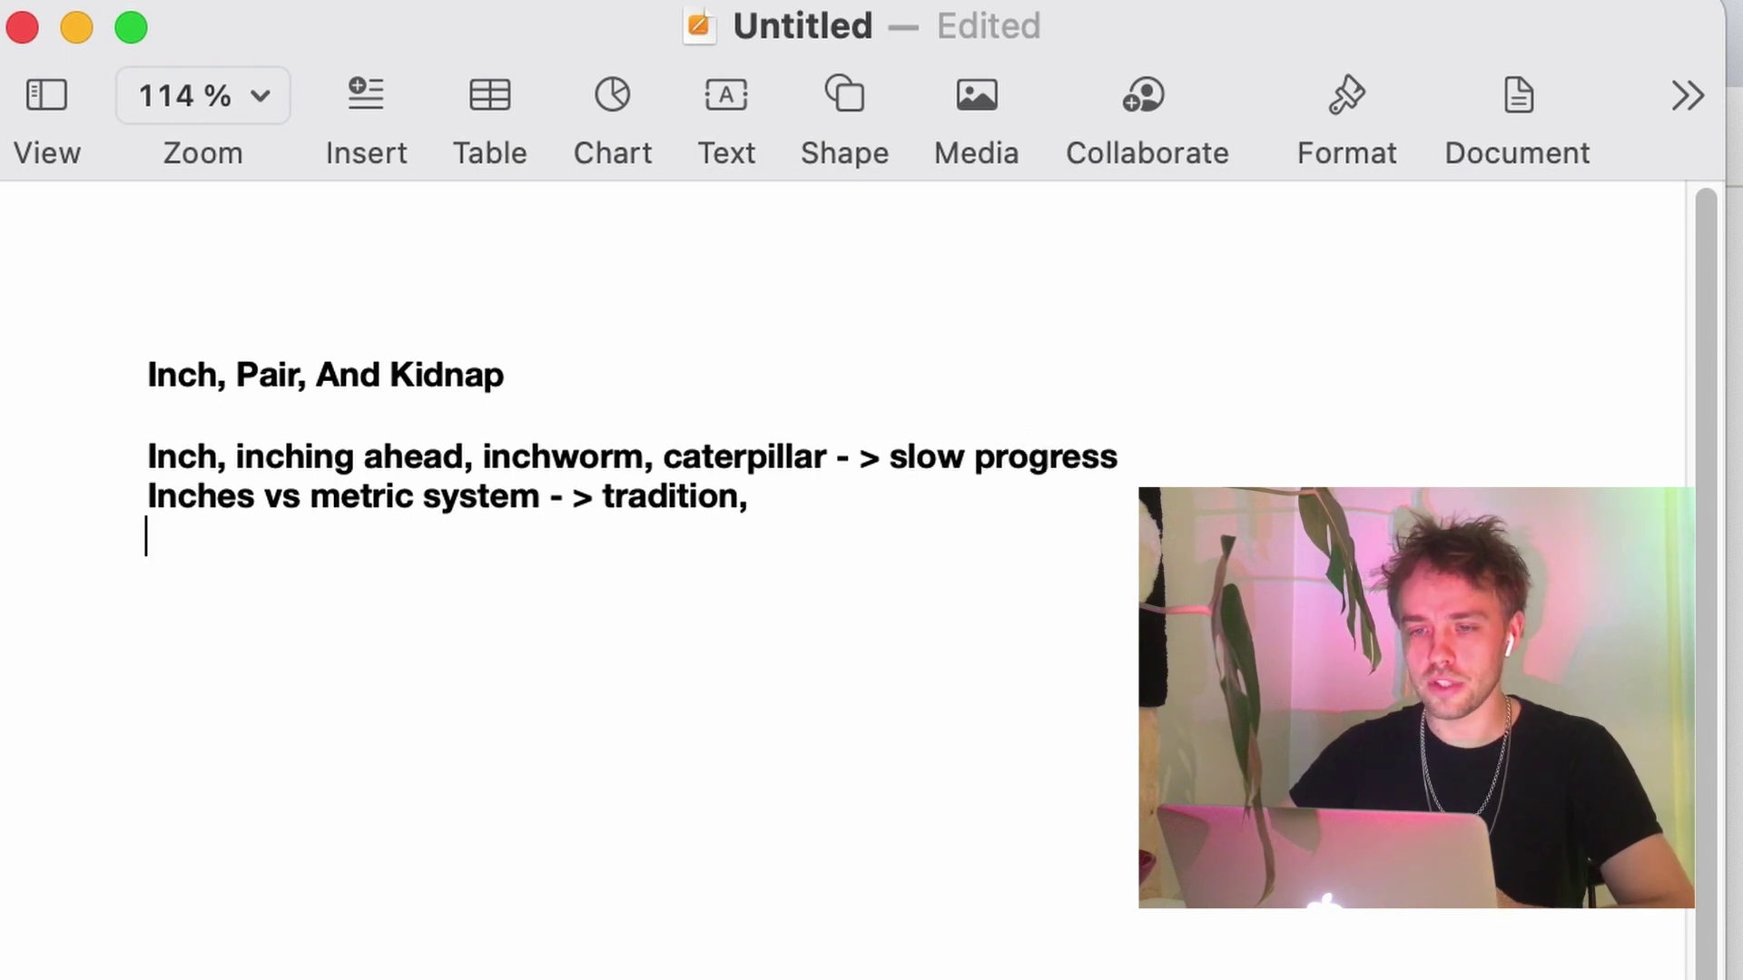
{"action": "type", "text": "measurement"}
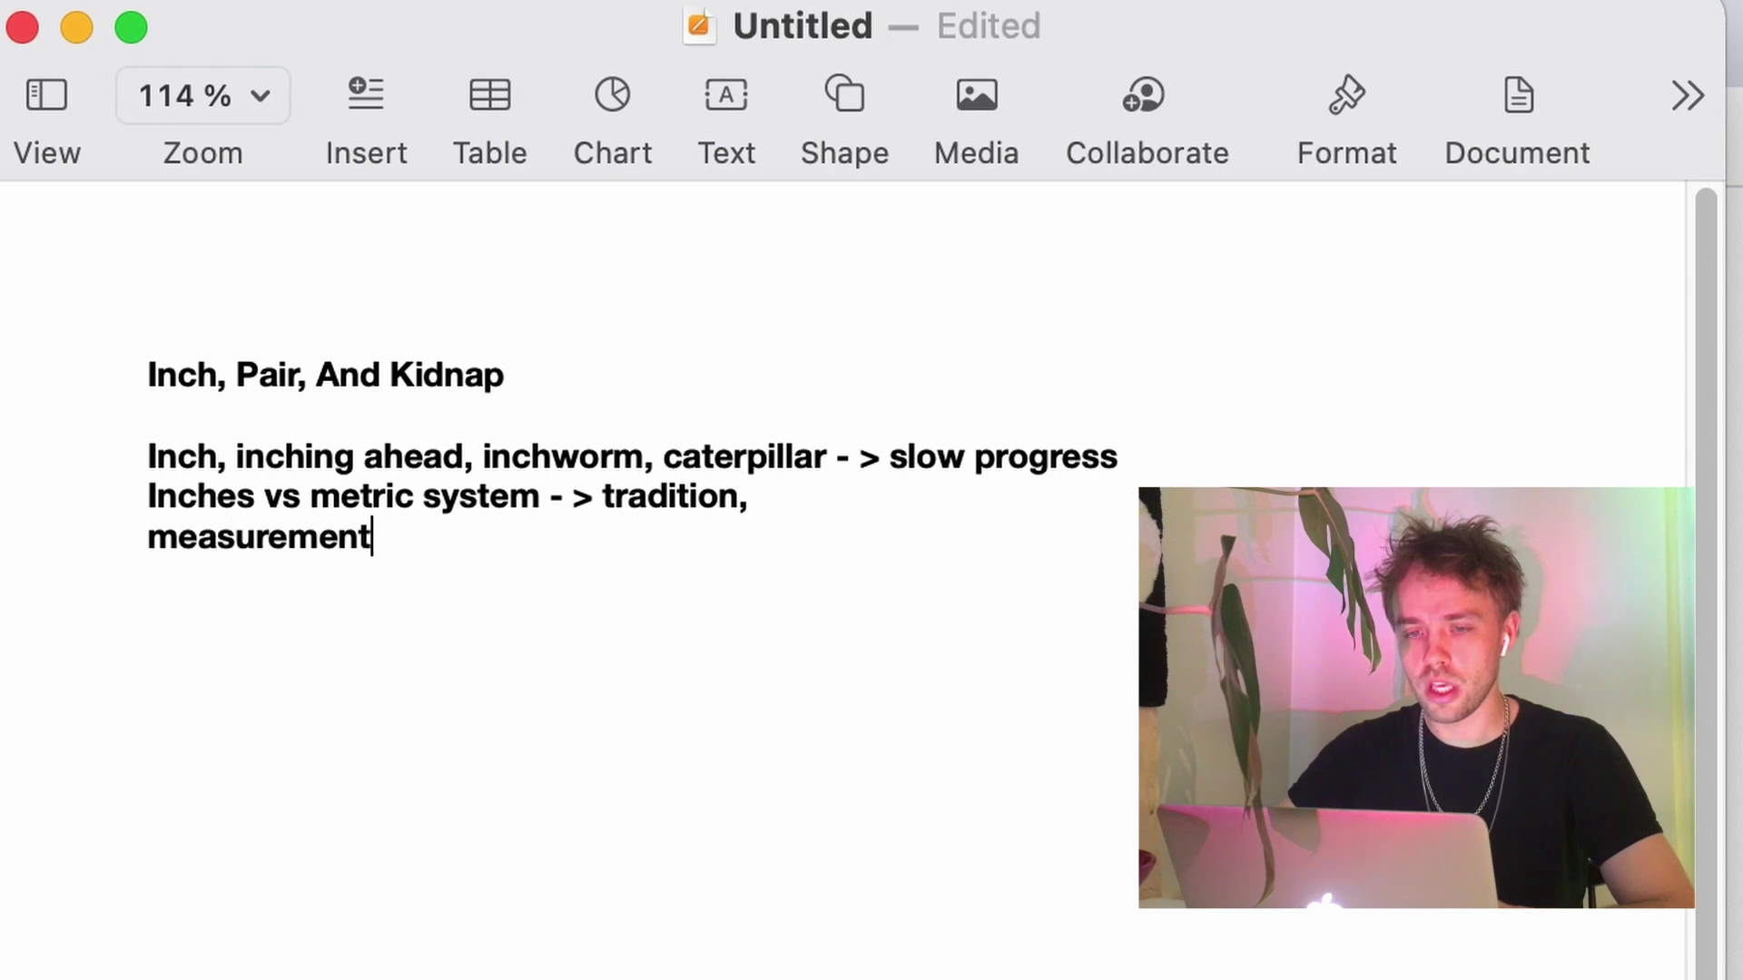
{"action": "type", "text": ", inchworm"}
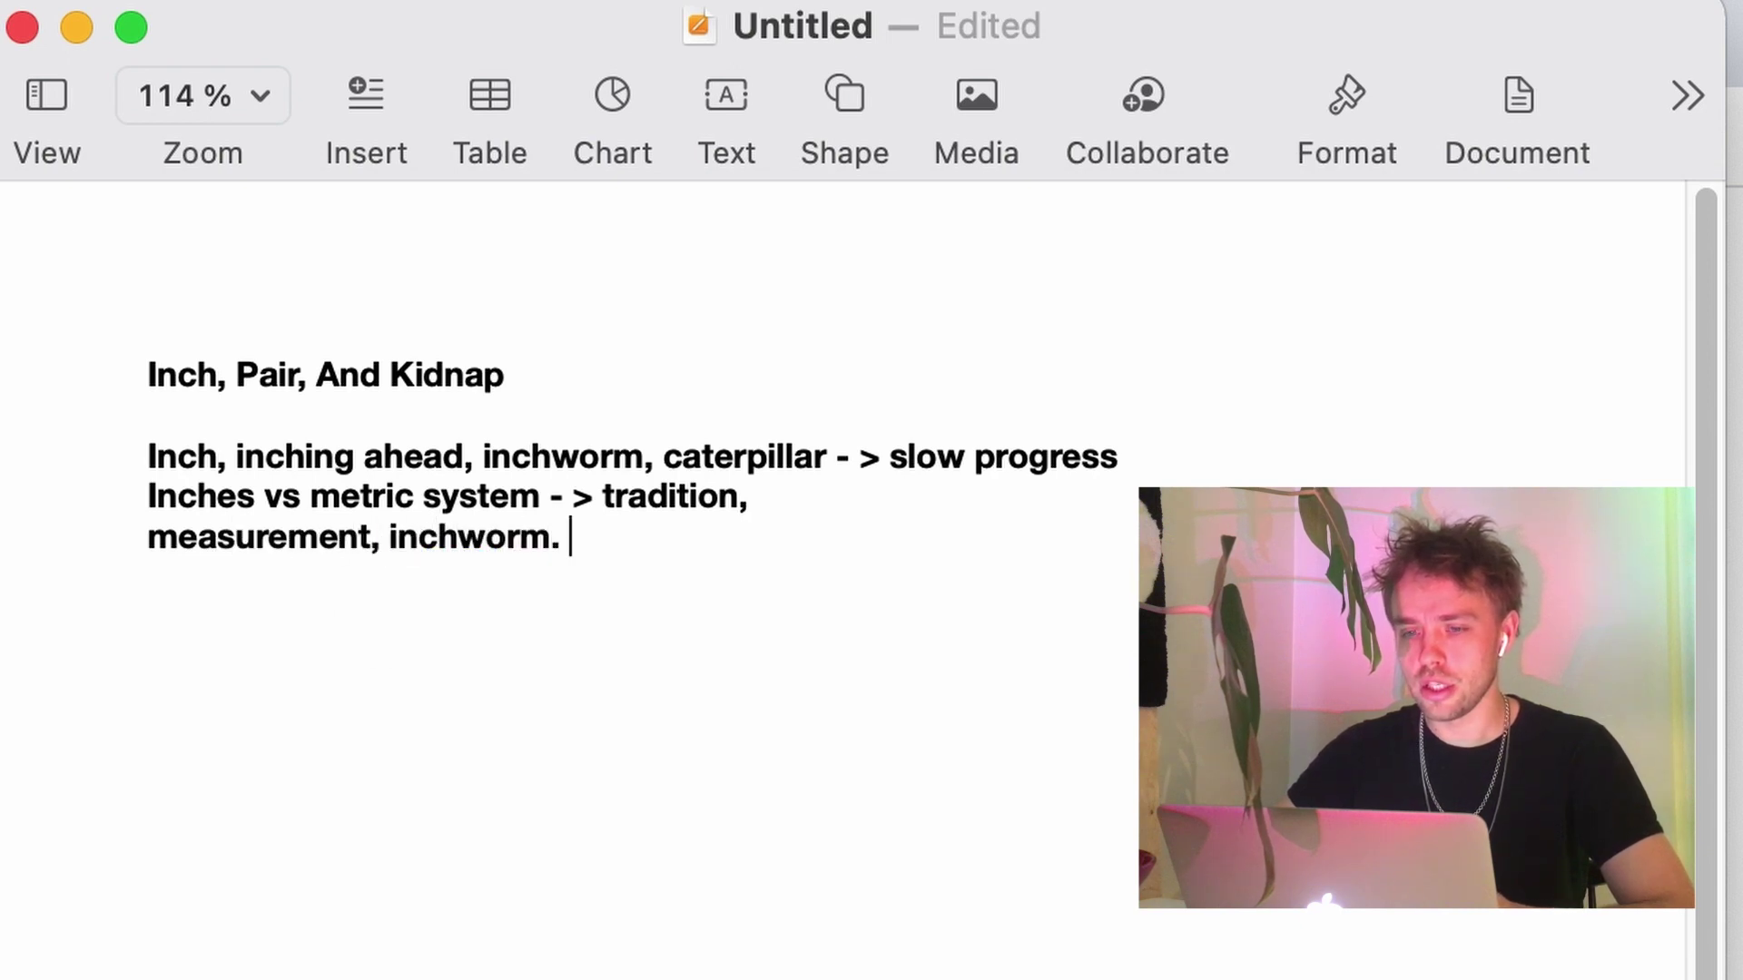
{"action": "type", "text": ". Leaves, eating leaves, eaten by birc"}
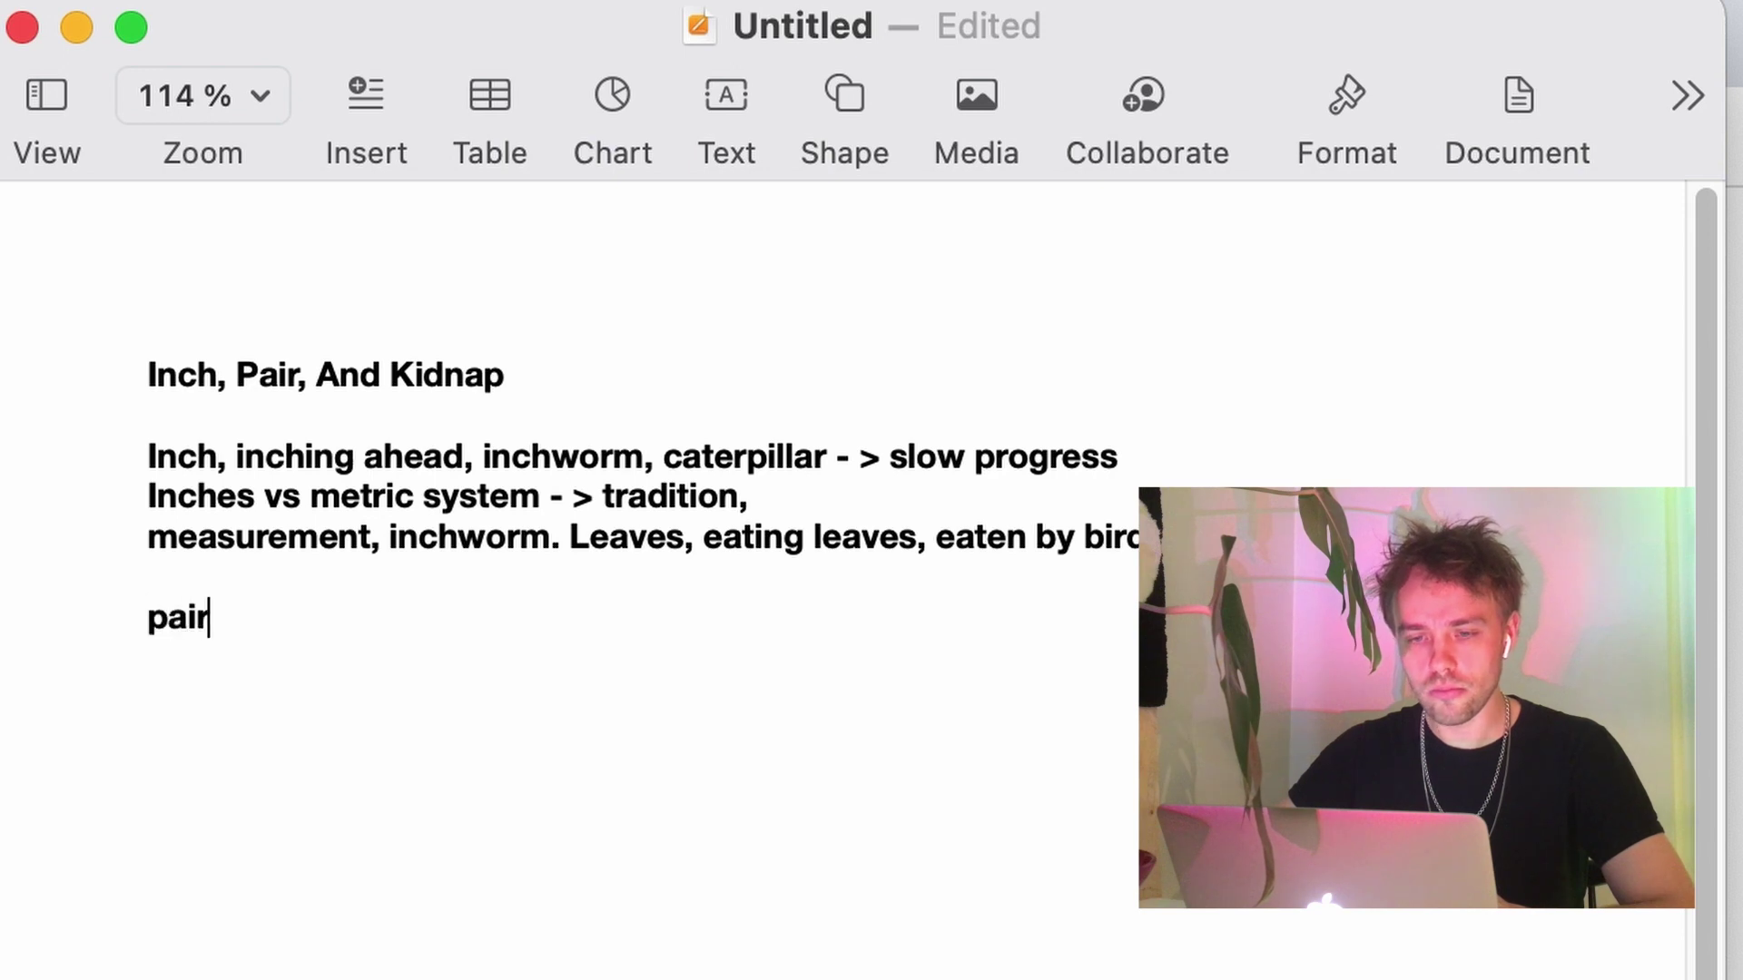
- Add pair ideas (couple, pairing a device, union, connection, bluetooth) and kidnapping ideas, ending the line
{"action": "type", "text": ", couple, pairing"}
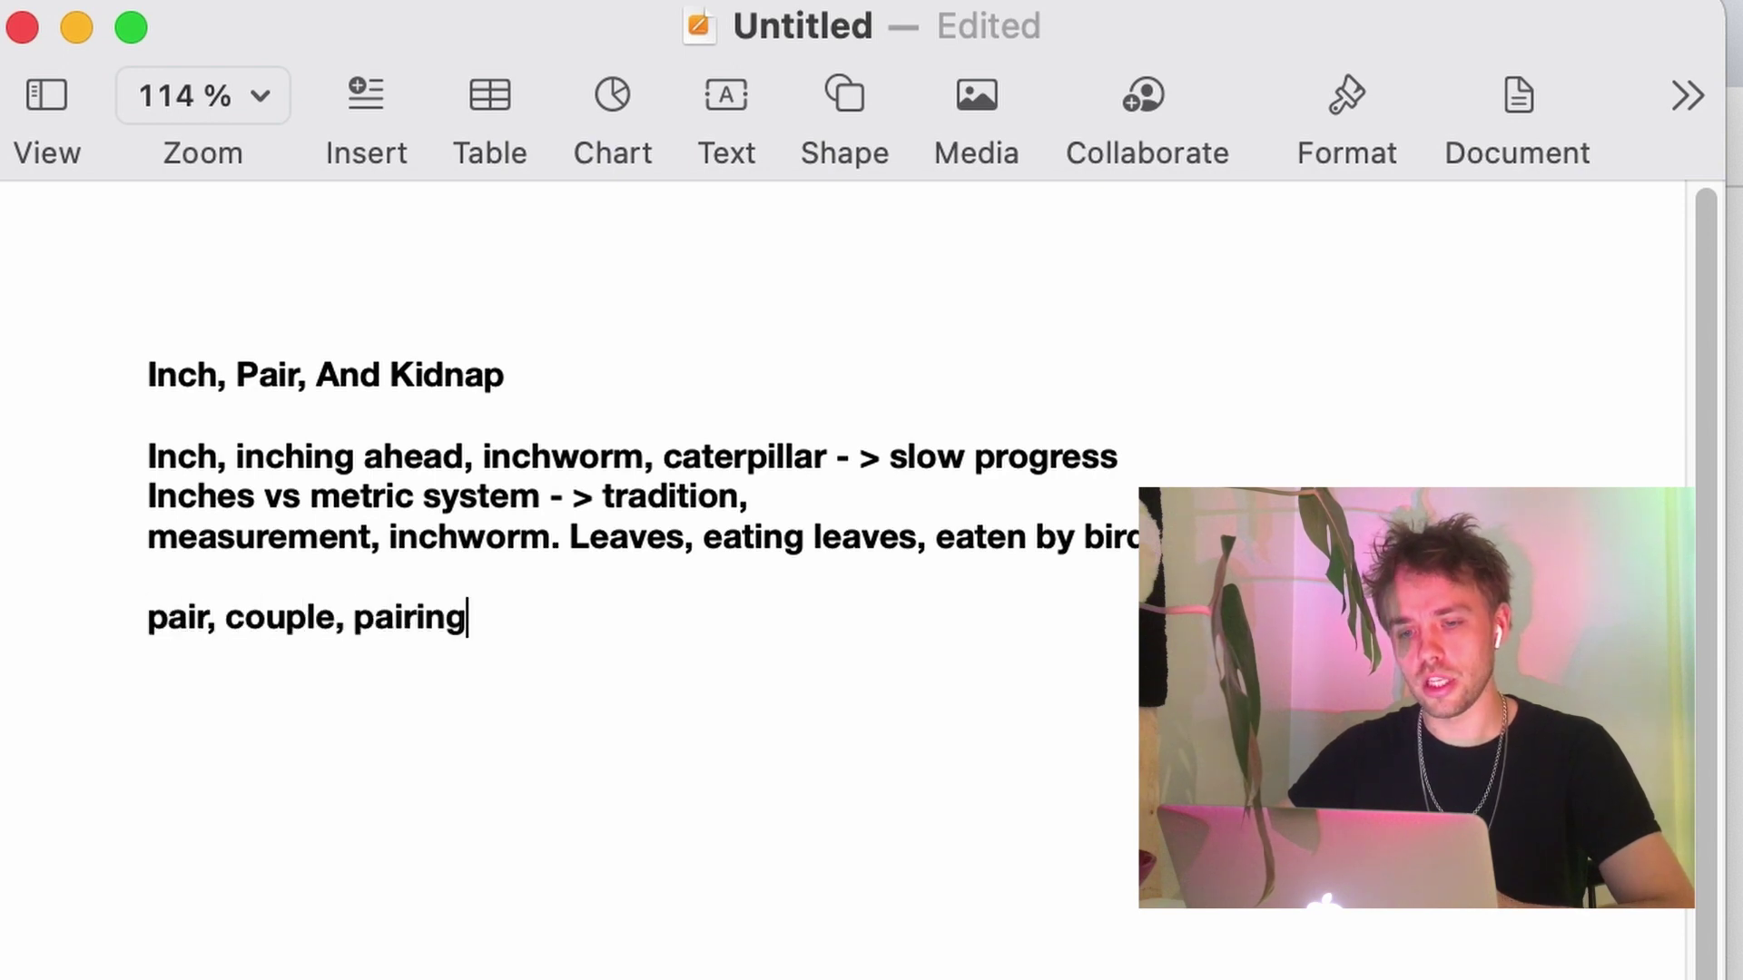
{"action": "type", "text": " a device, "}
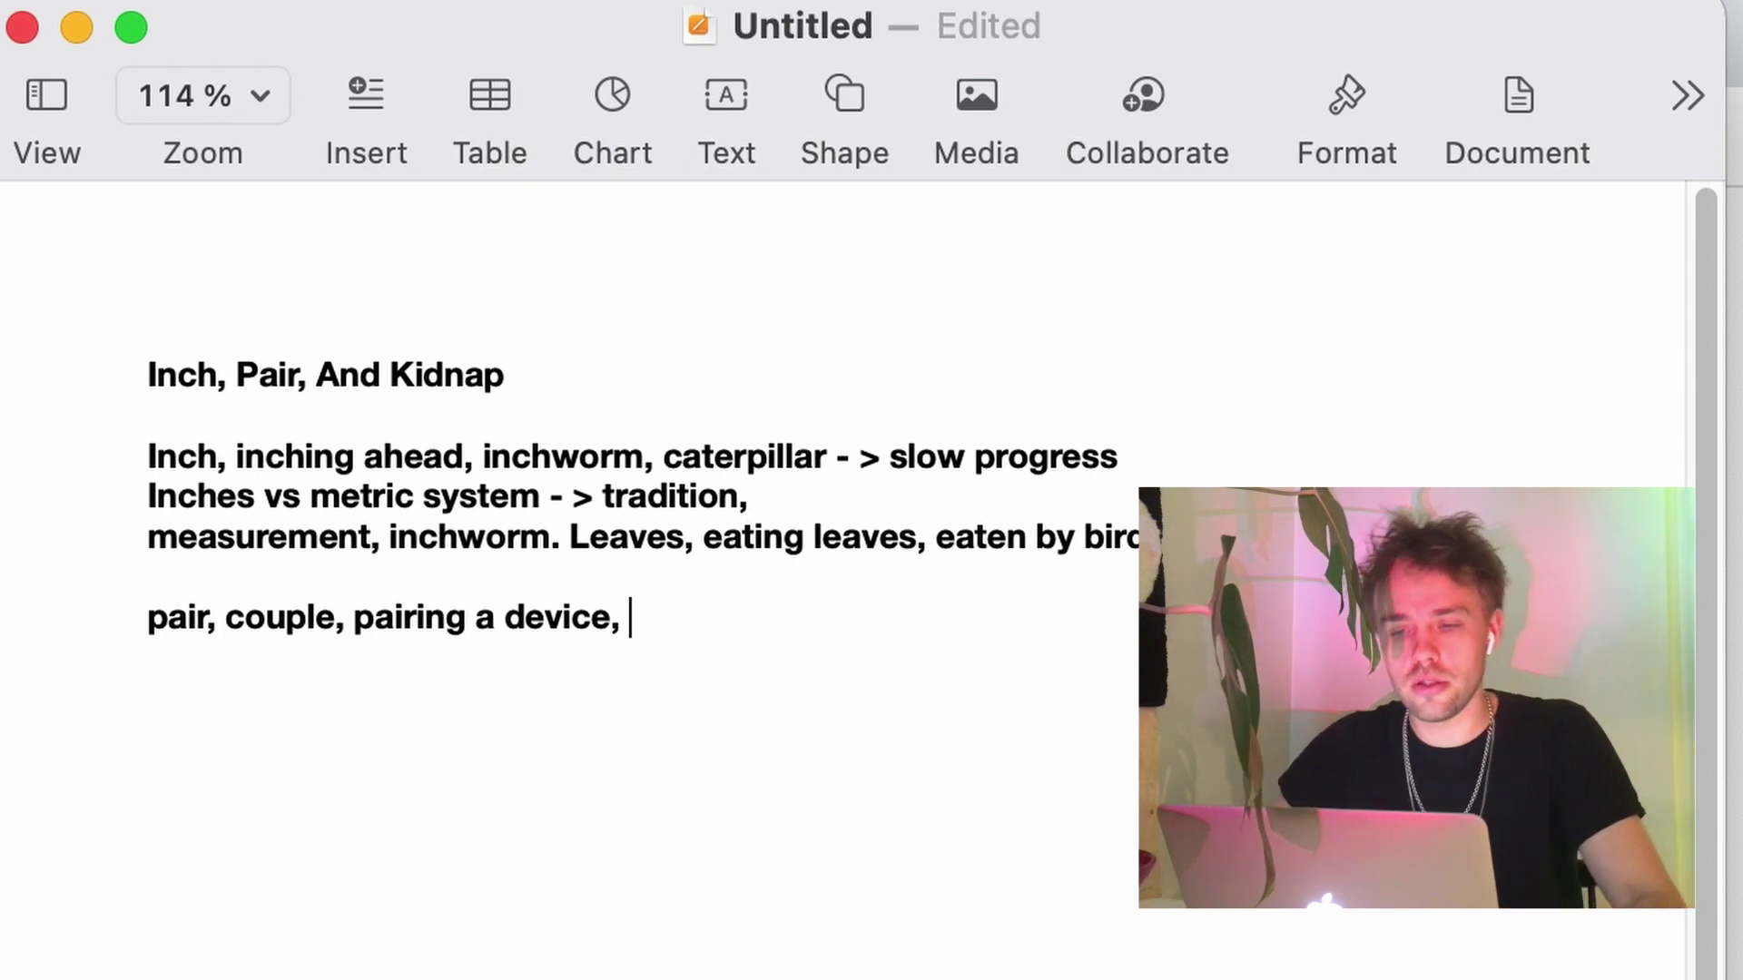
{"action": "type", "text": "union, "}
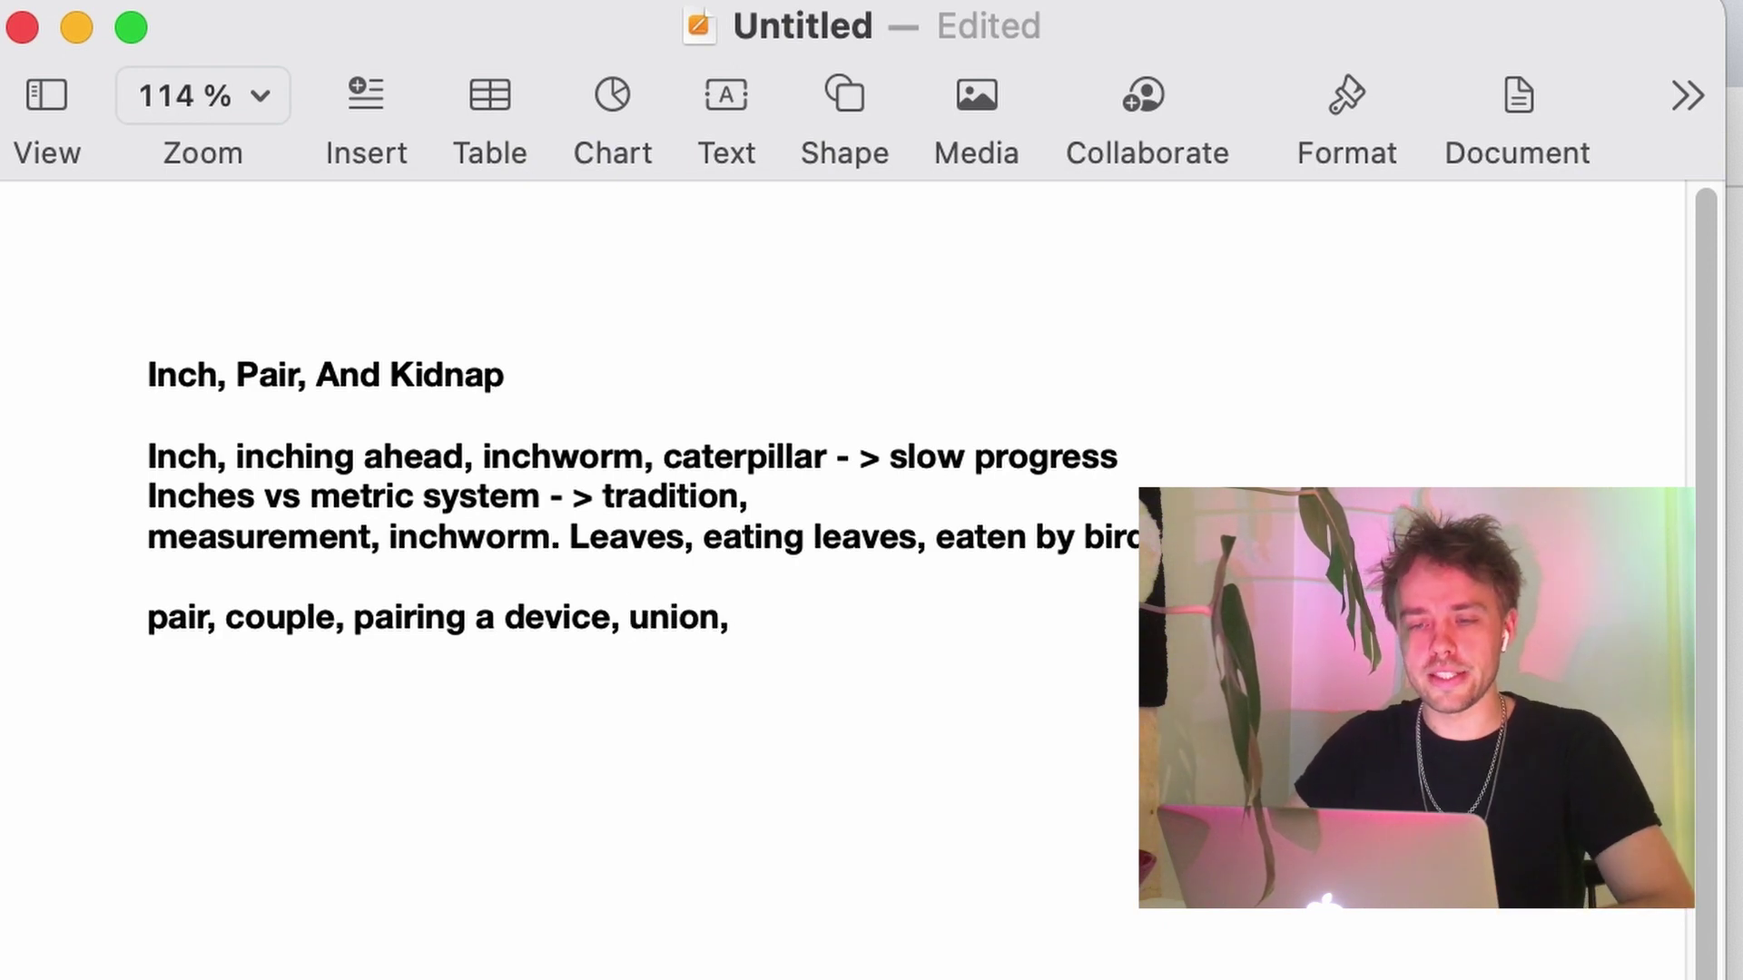
{"action": "type", "text": "connection"}
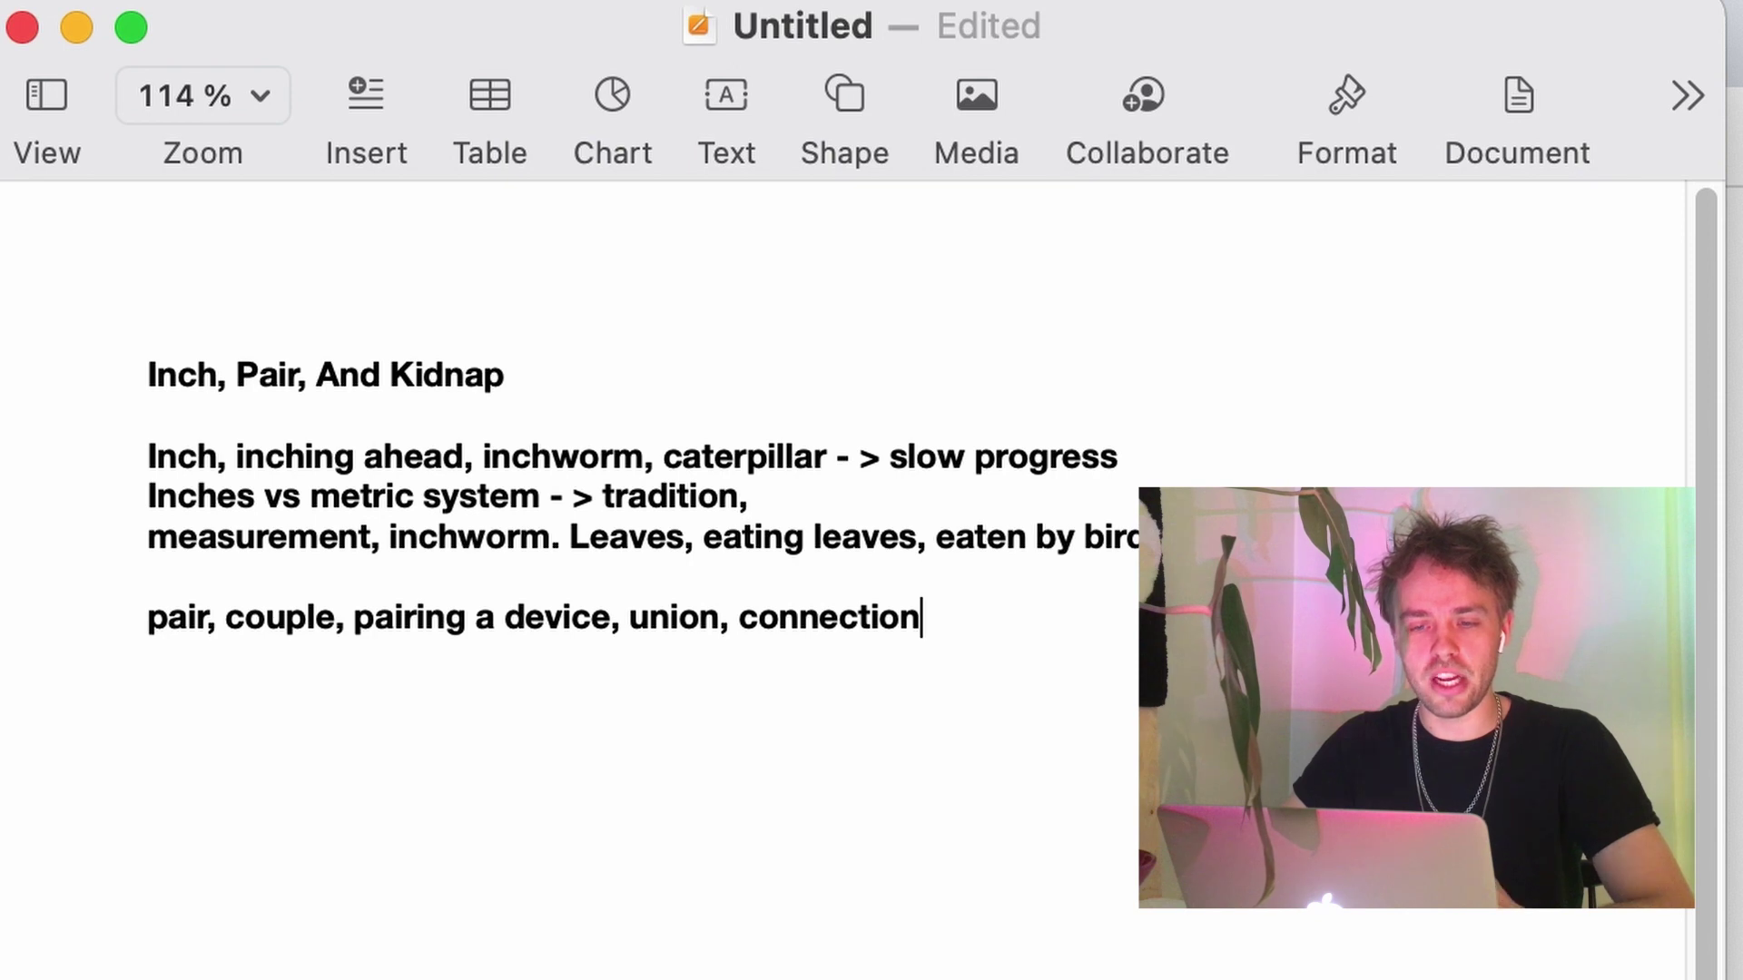
{"action": "type", "text": ", bluetooth, ai"}
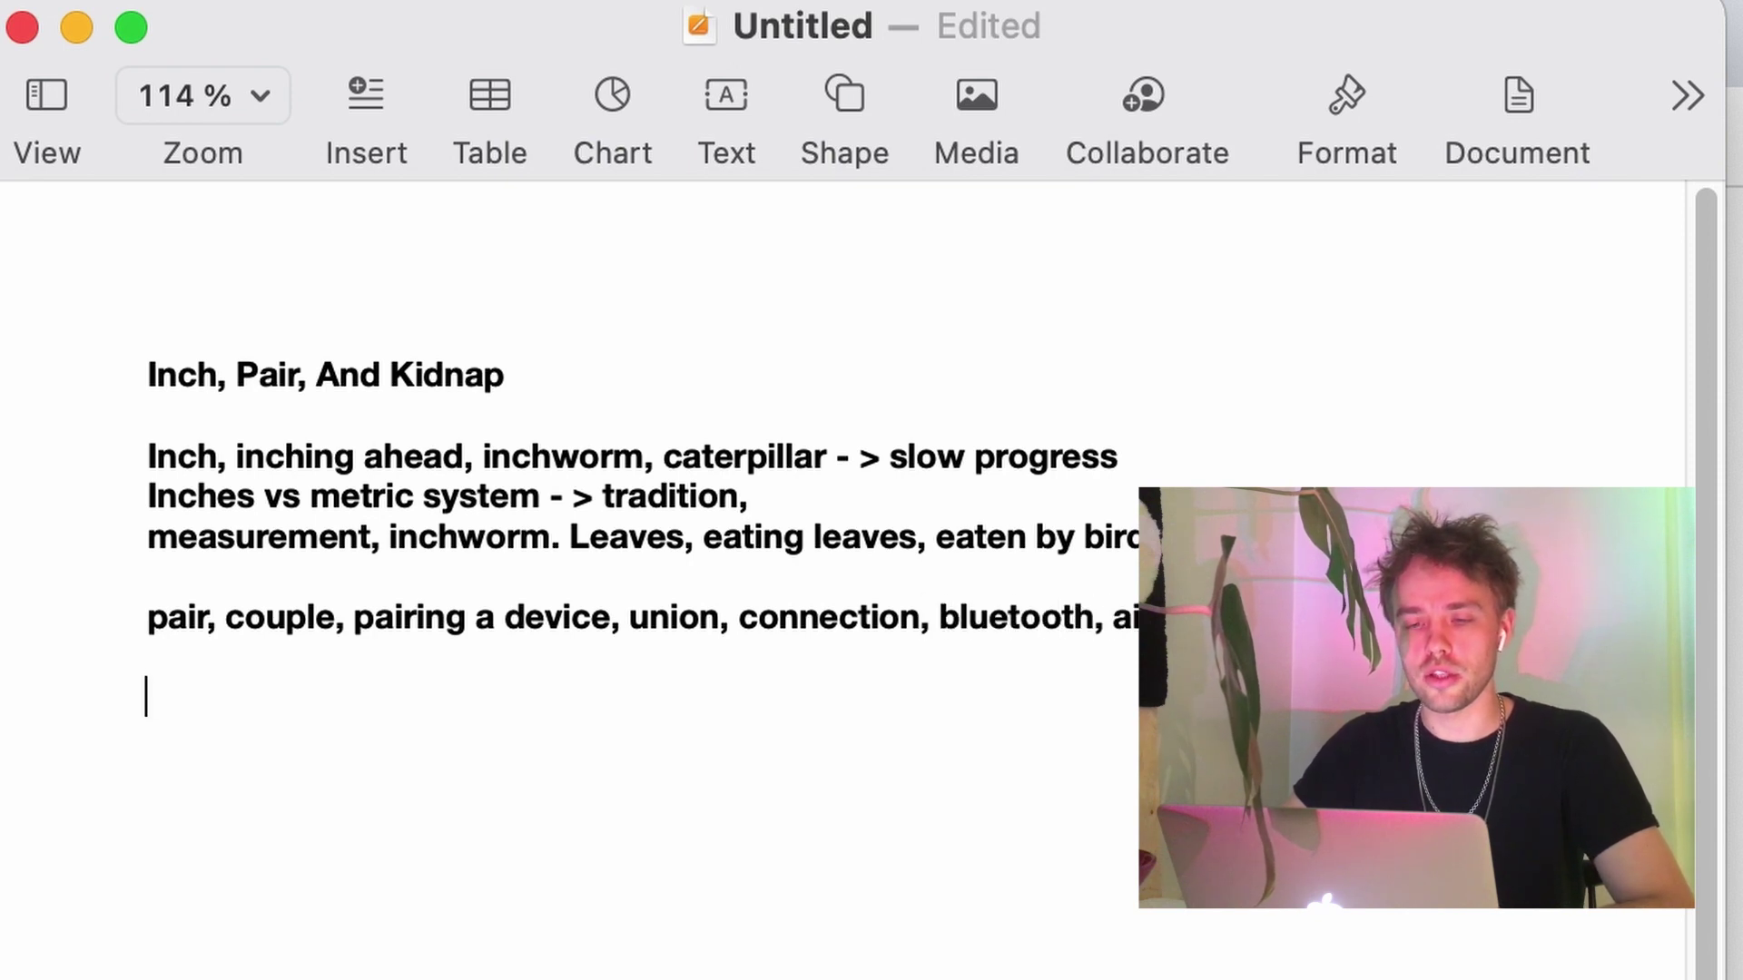
{"action": "type", "text": "  kidnapping, napping"}
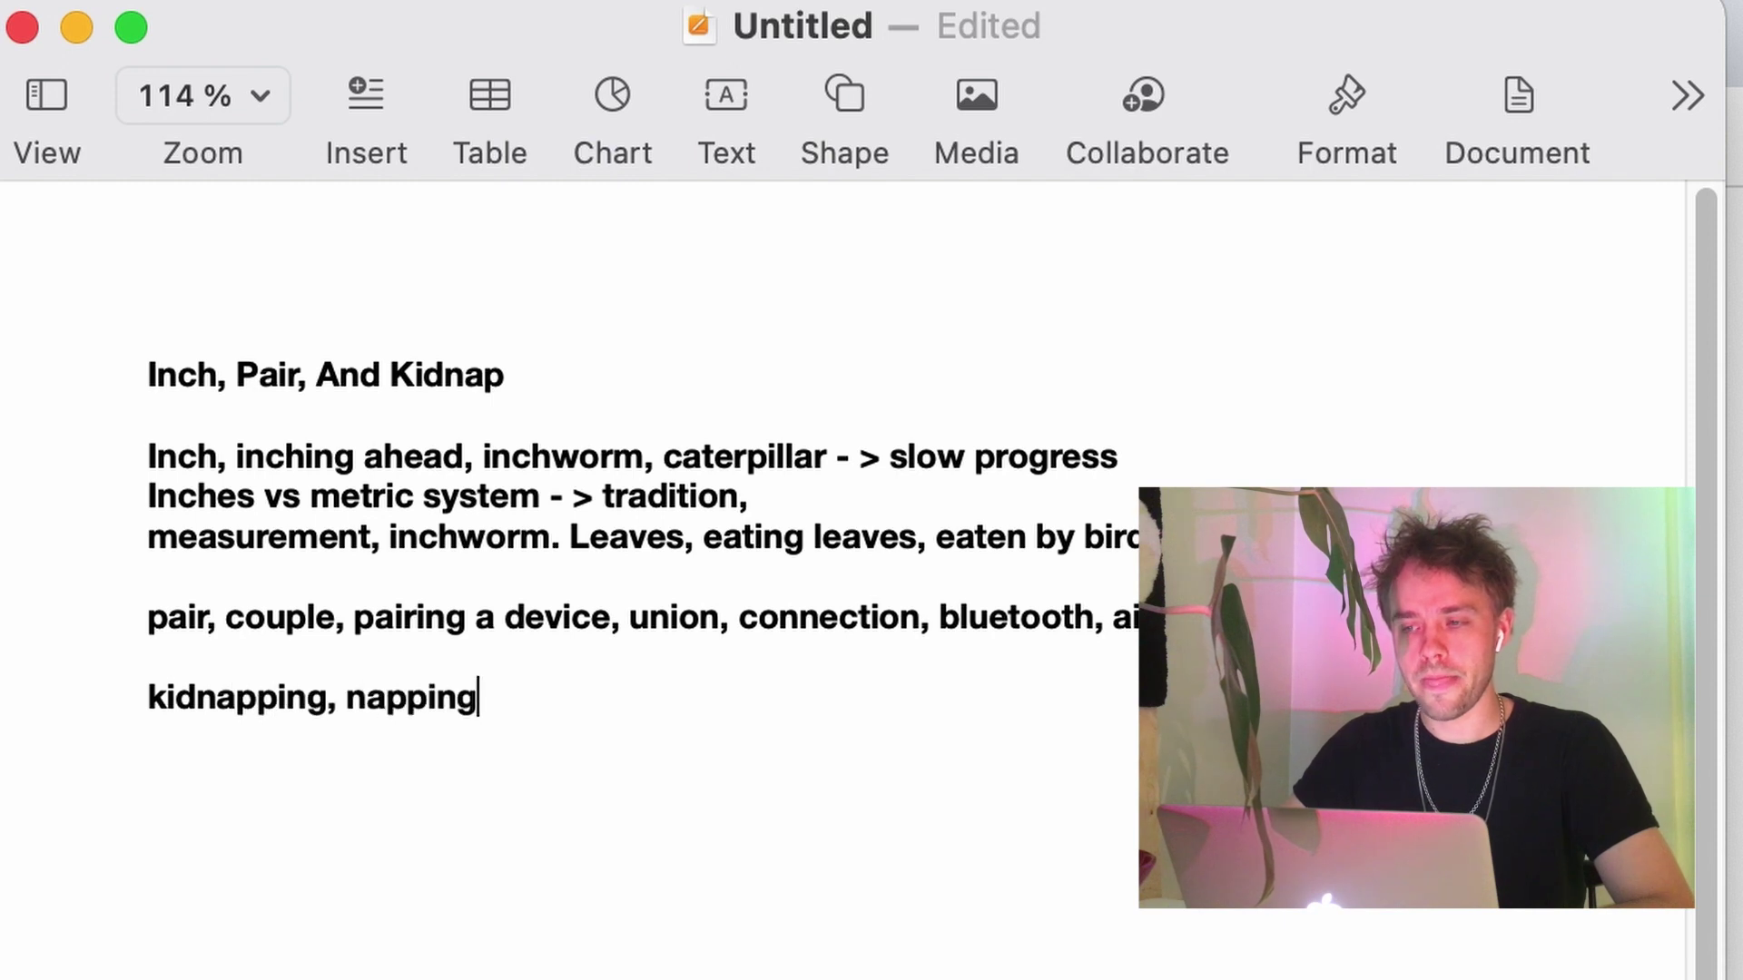
{"action": "type", "text": ", abduction, ransom"}
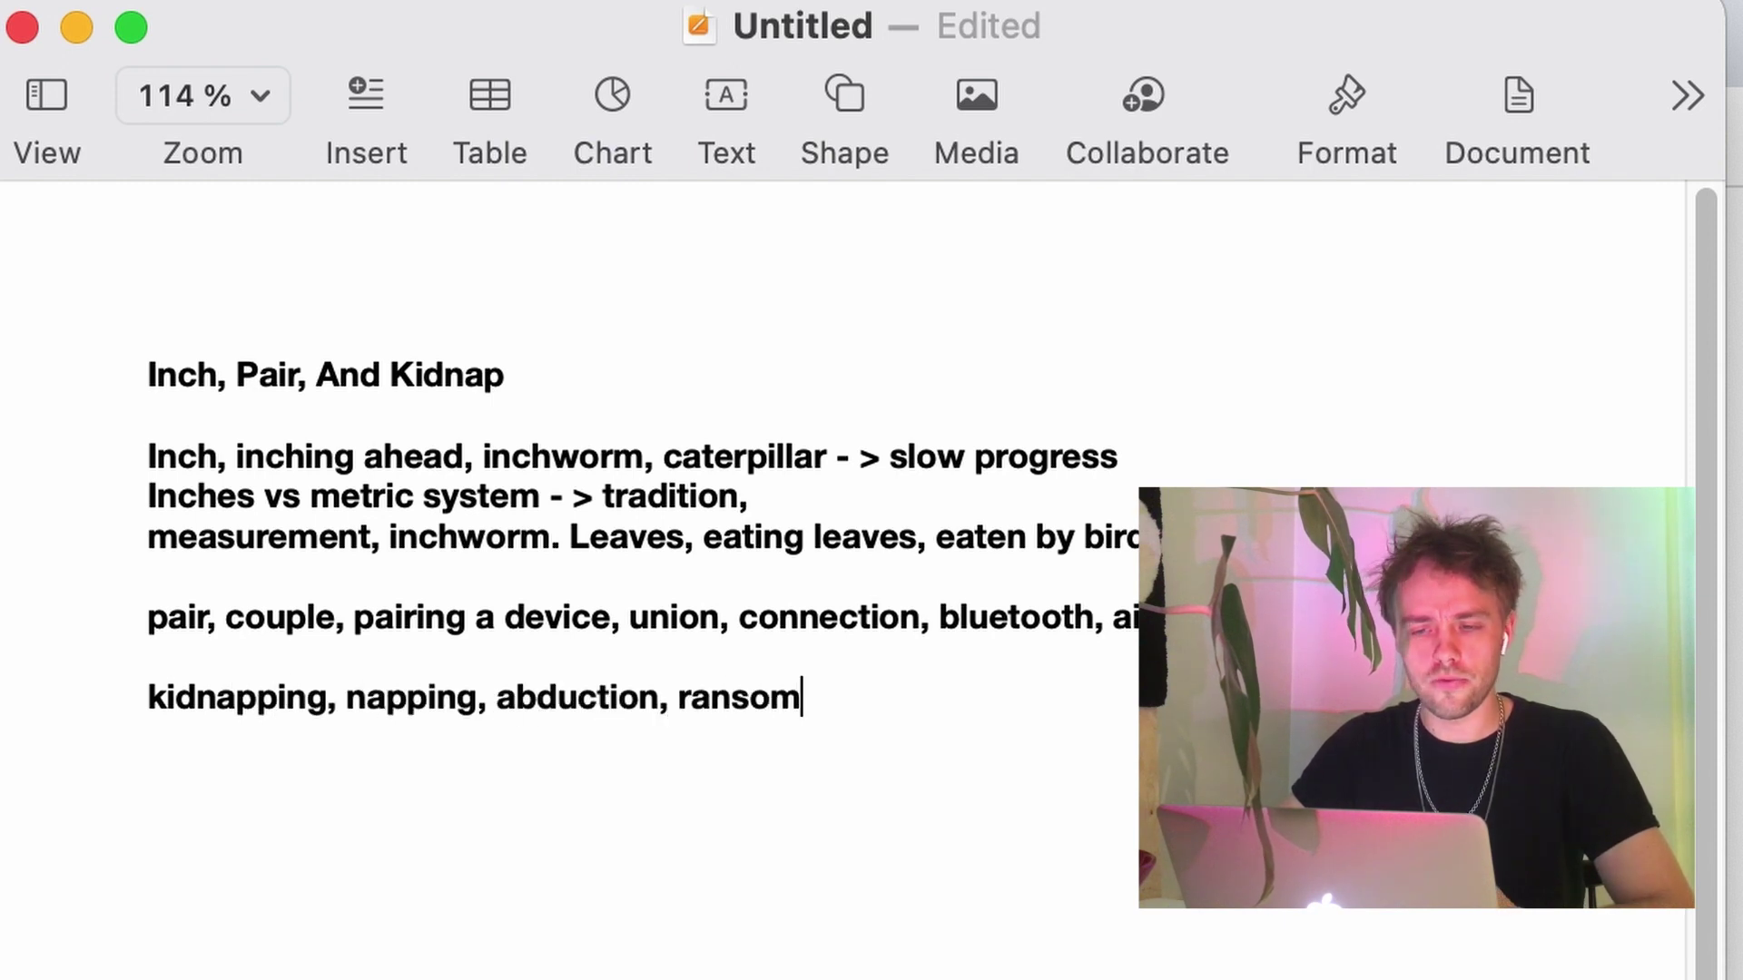
{"action": "type", "text": ", hostage"}
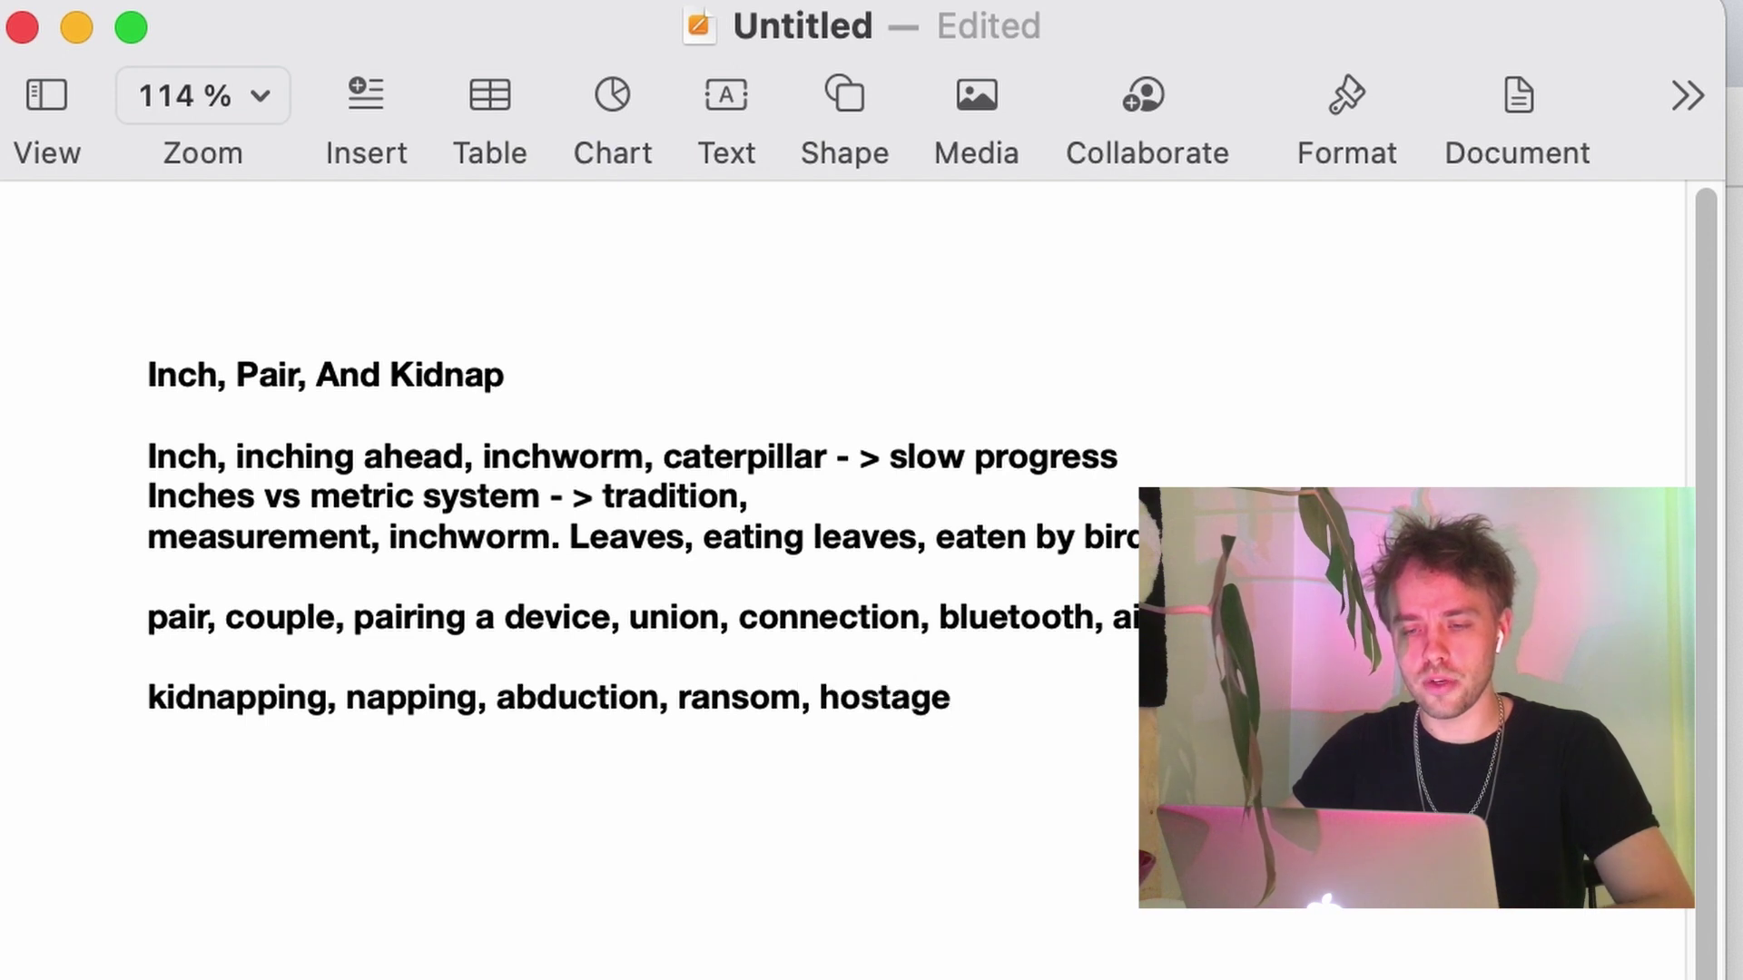
{"action": "key", "text": "Return"}
{"action": "key", "text": "Return"}
{"action": "key", "text": "Return"}
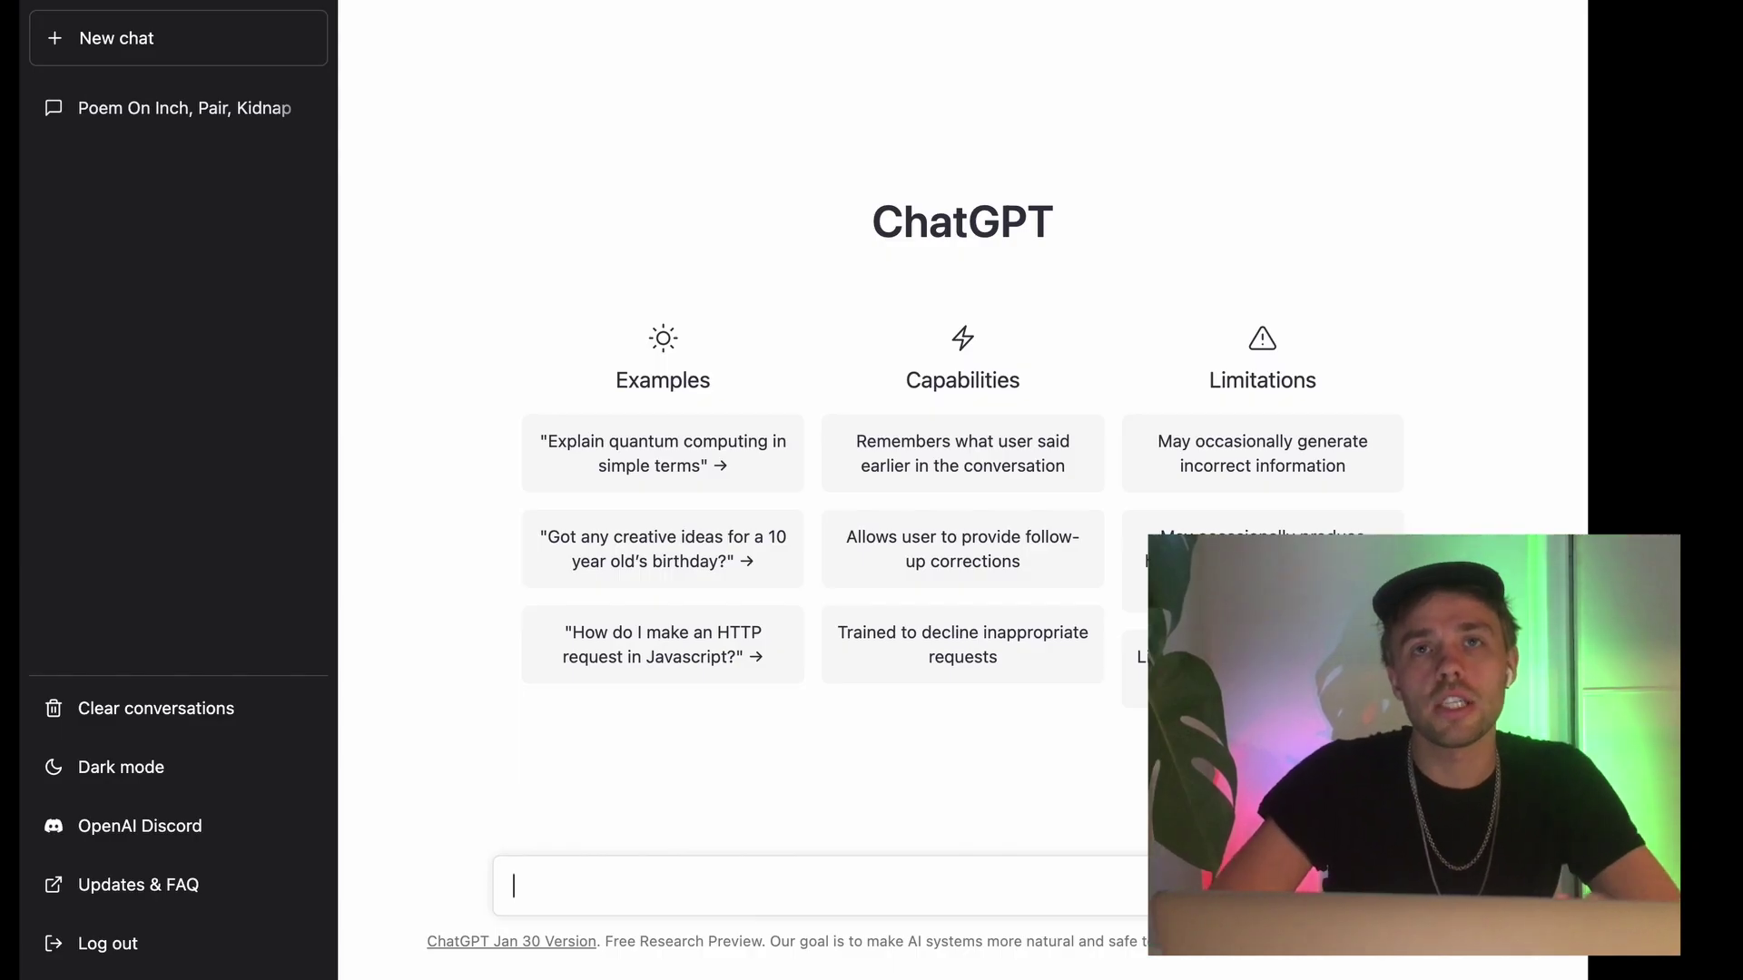
- Ask ChatGPT: 'Write a poem on the topic of "inch, pair, and kidnap"'
{"action": "type", "text": "rite a poem on the topic of"}
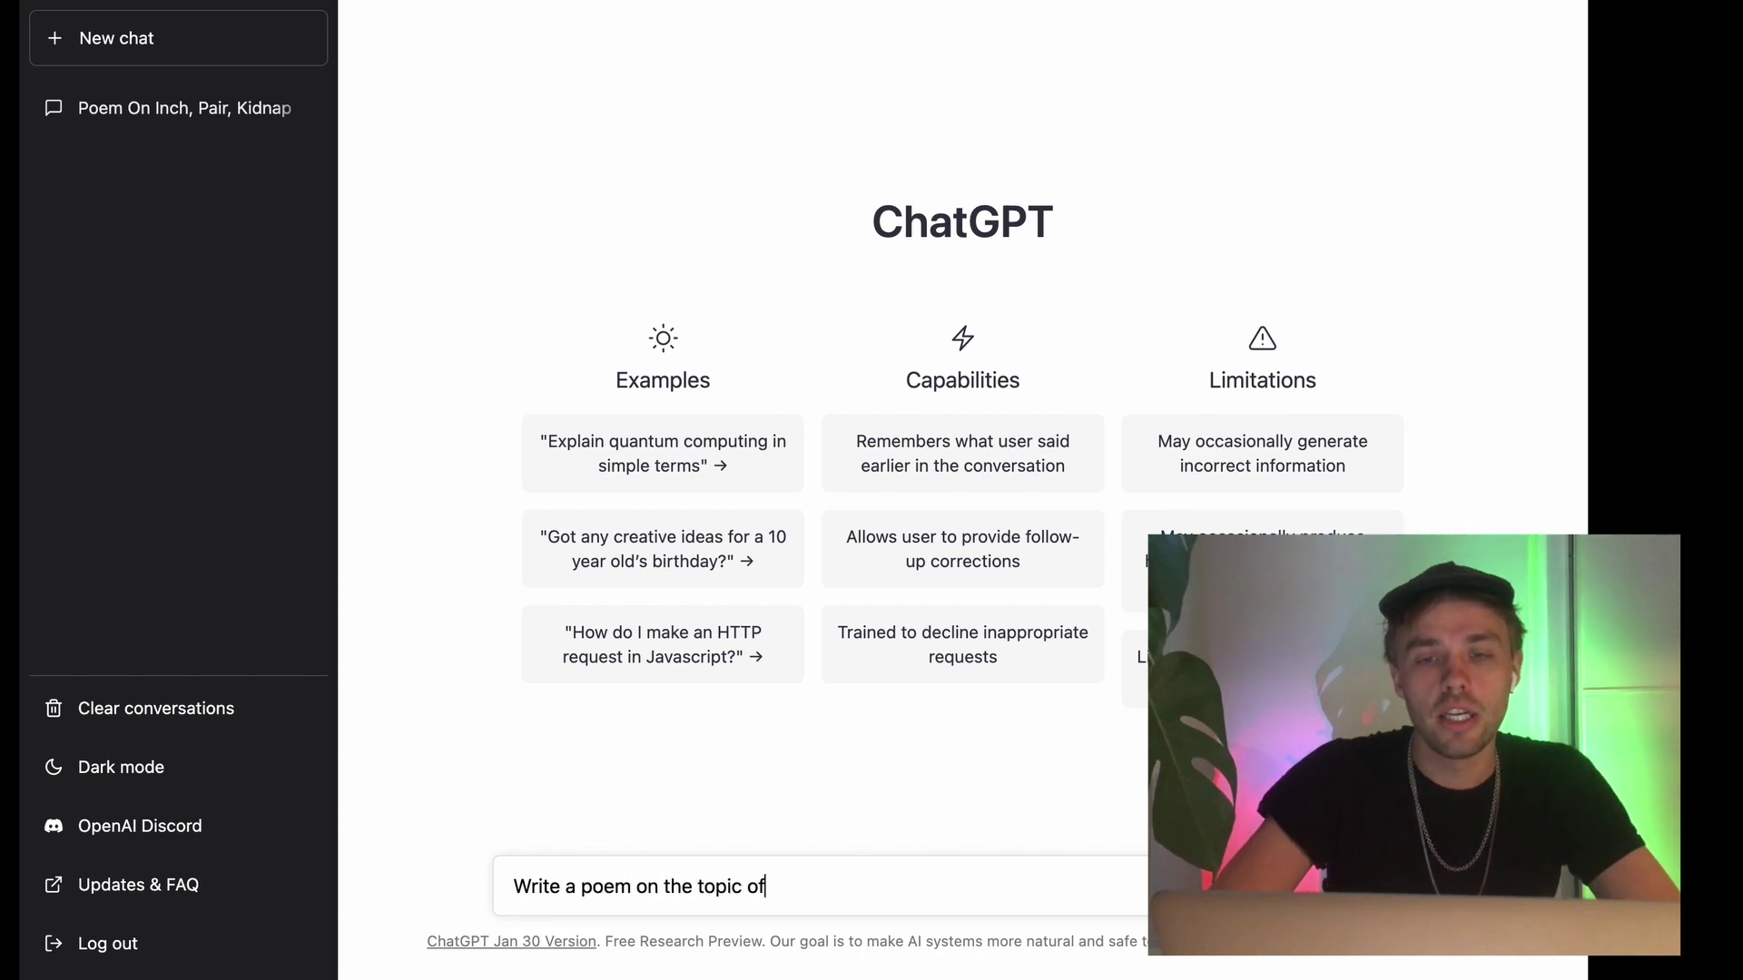
{"action": "type", "text": "nch, pair, and kid"}
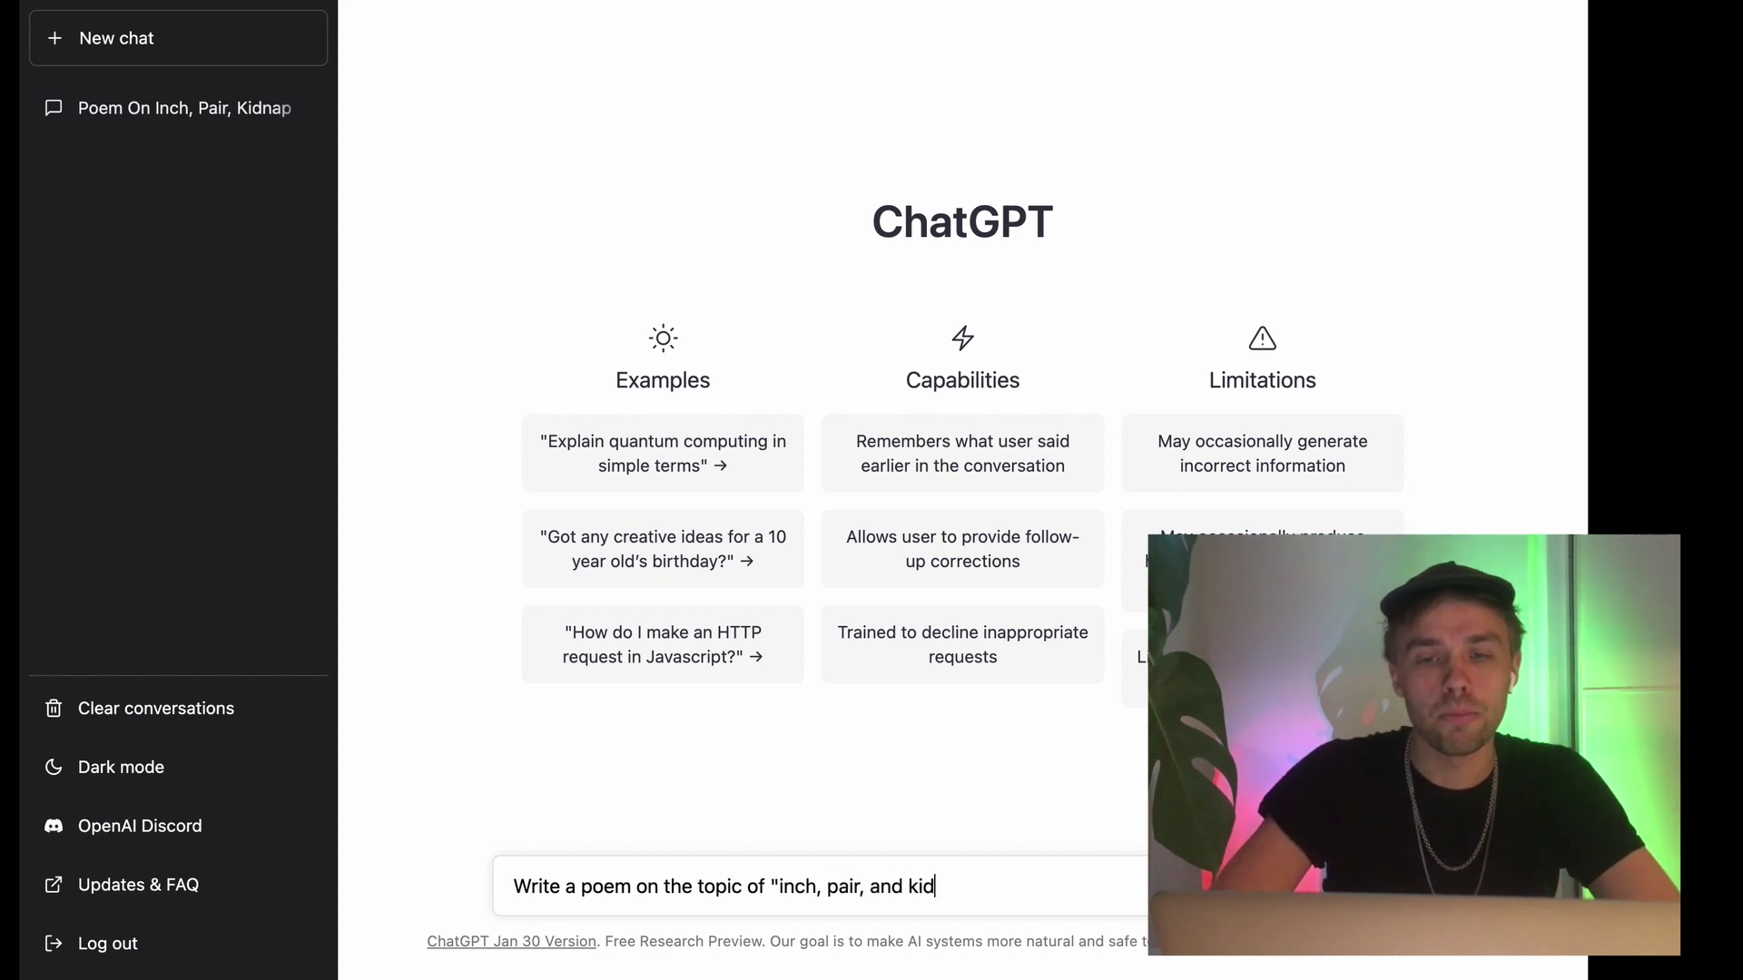
{"action": "type", "text": "na"}
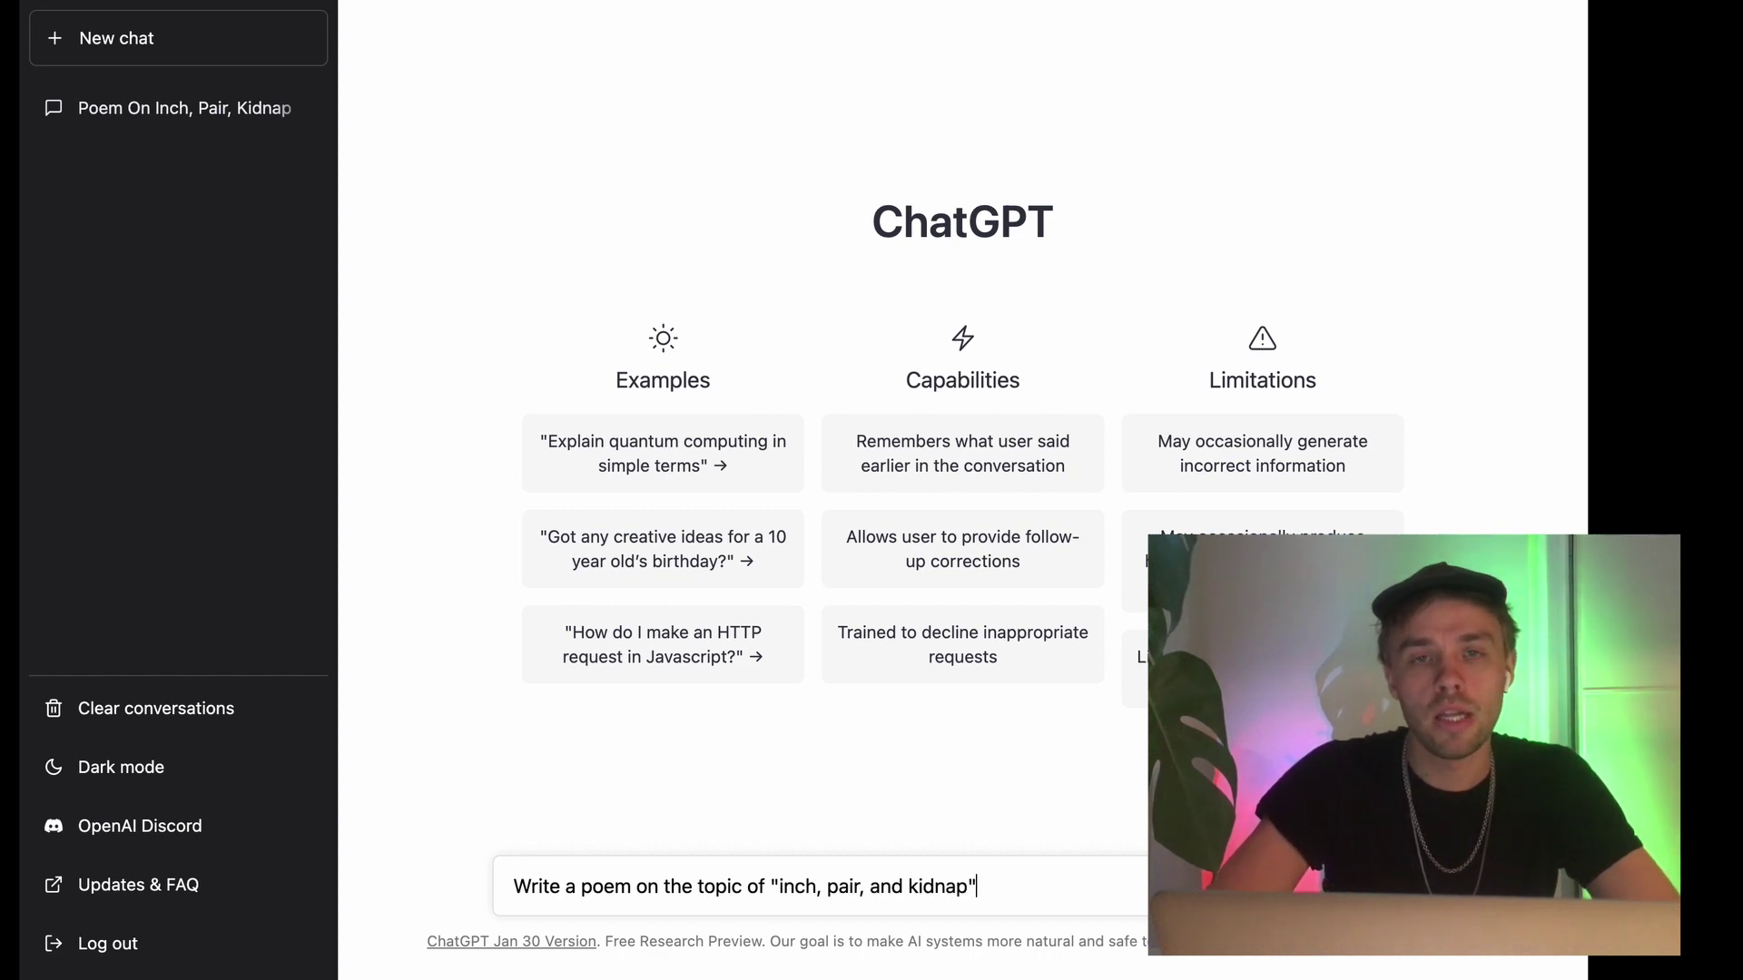
{"action": "type", "text": "p\""}
{"action": "key", "text": "Return"}
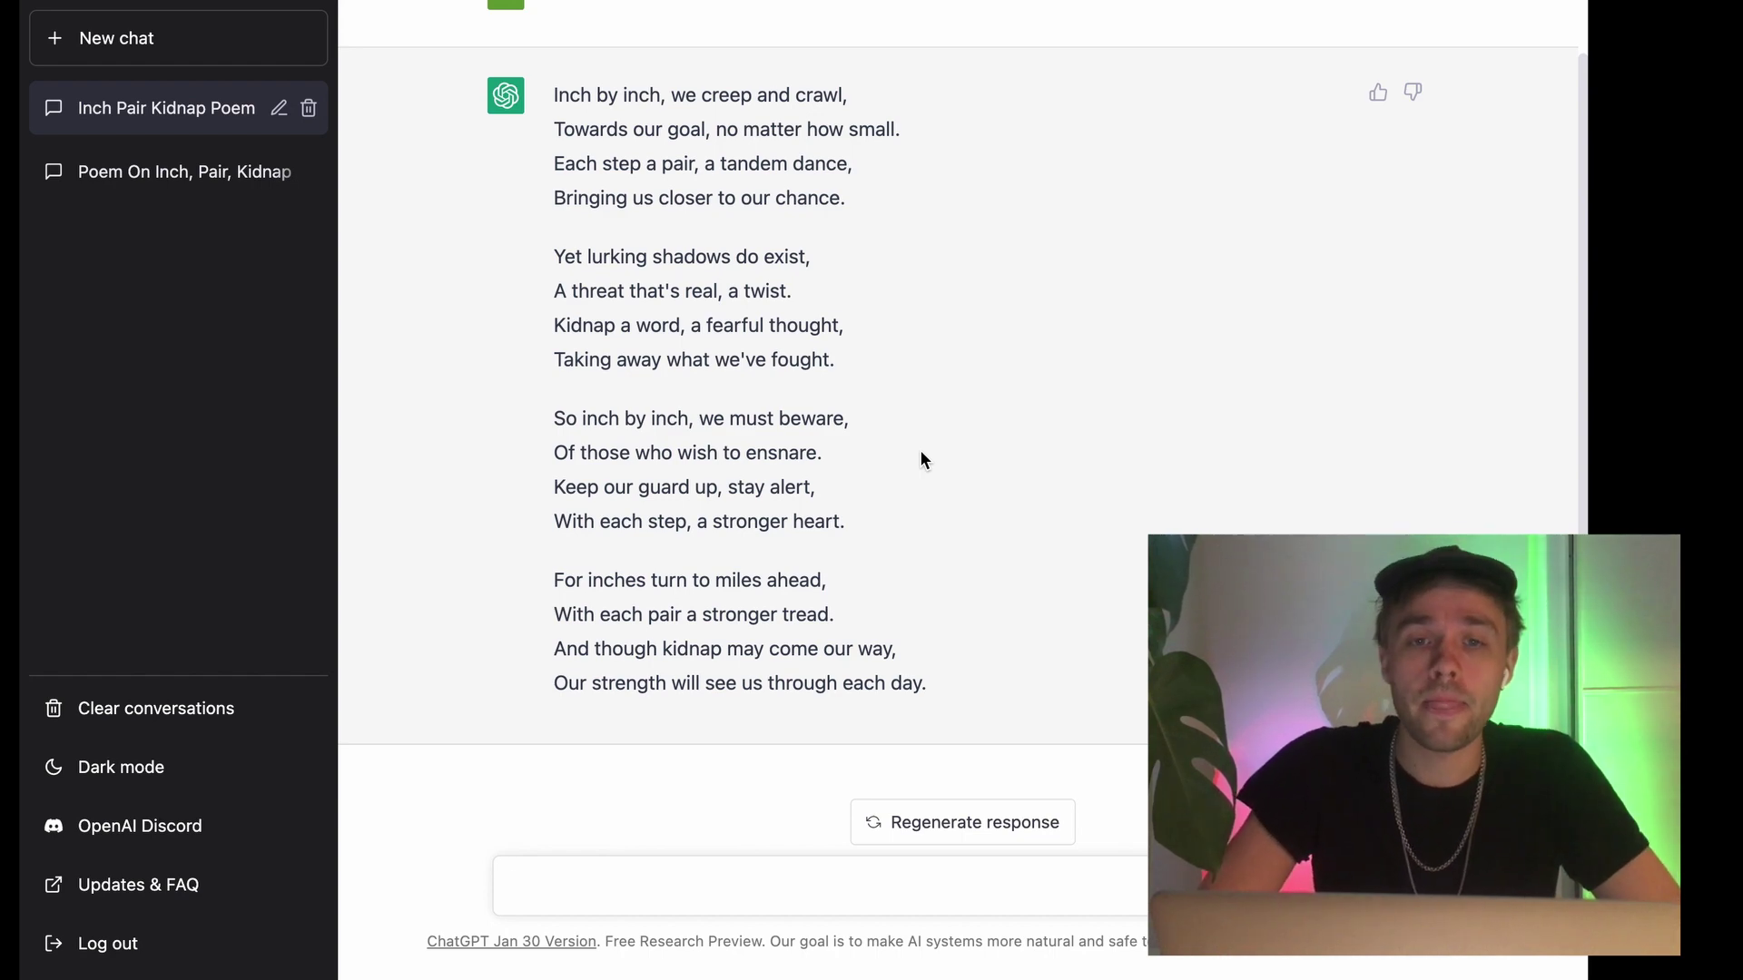
{"action": "scroll", "coordinate": [920, 452], "scroll_direction": "up", "scroll_amount": 1}
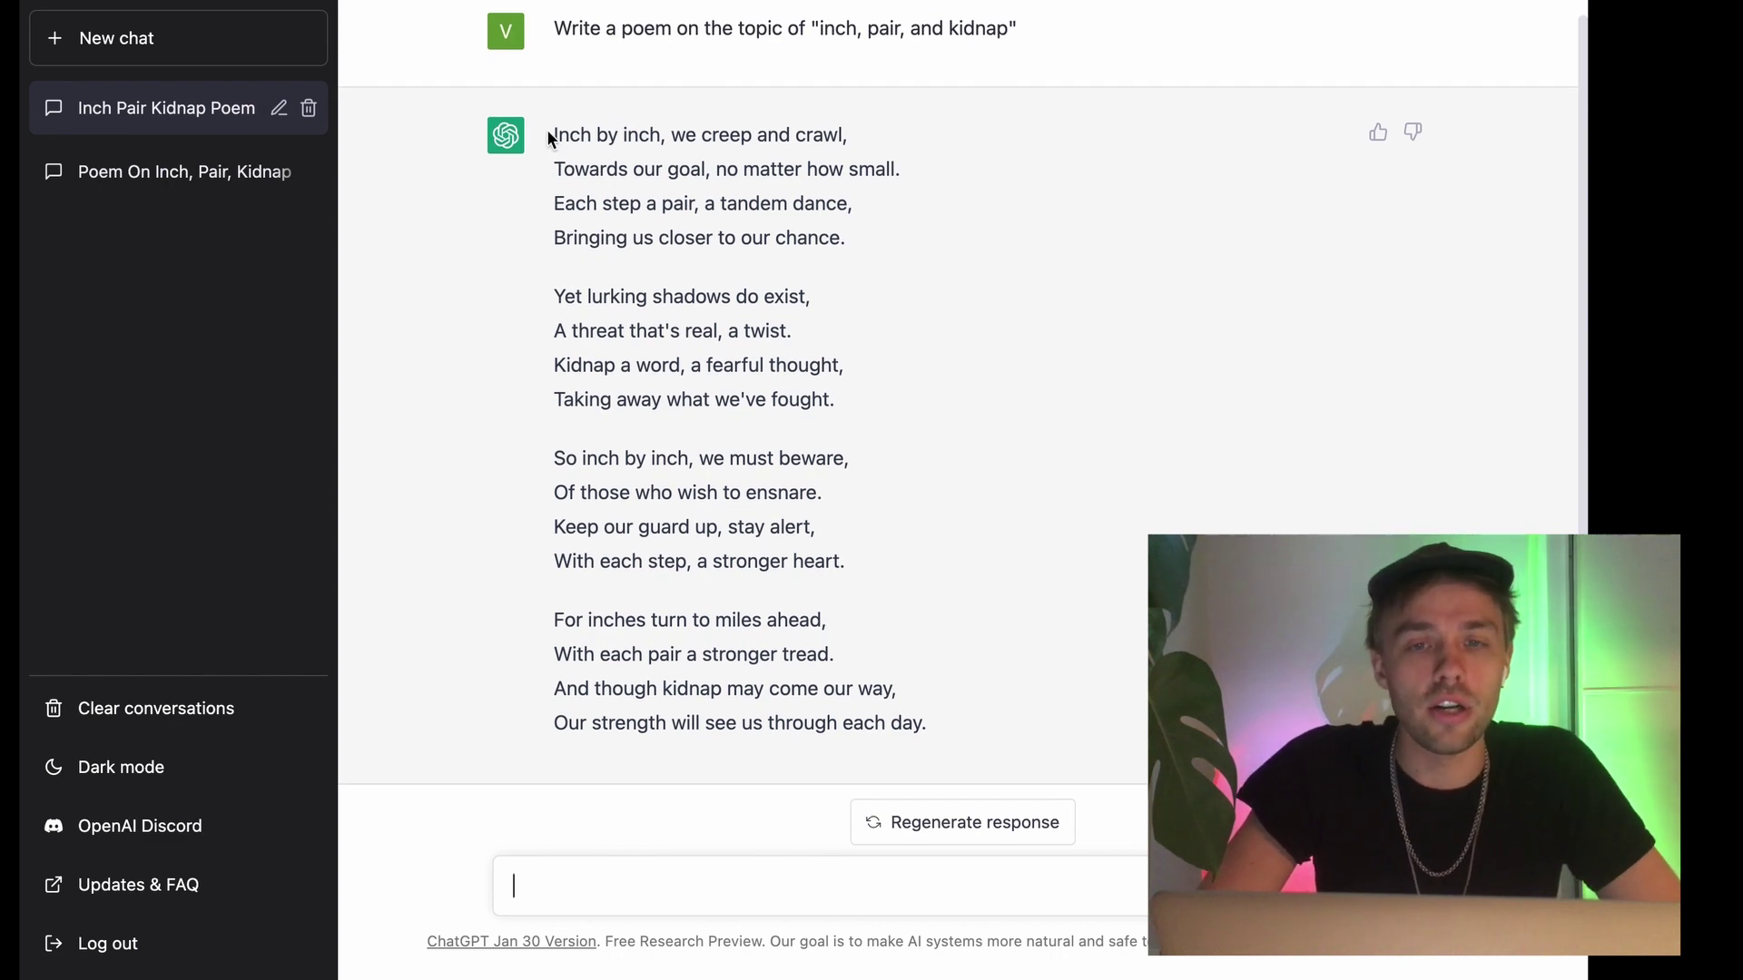
{"action": "left_click_drag", "start_coordinate": [549, 138], "coordinate": [630, 122]}
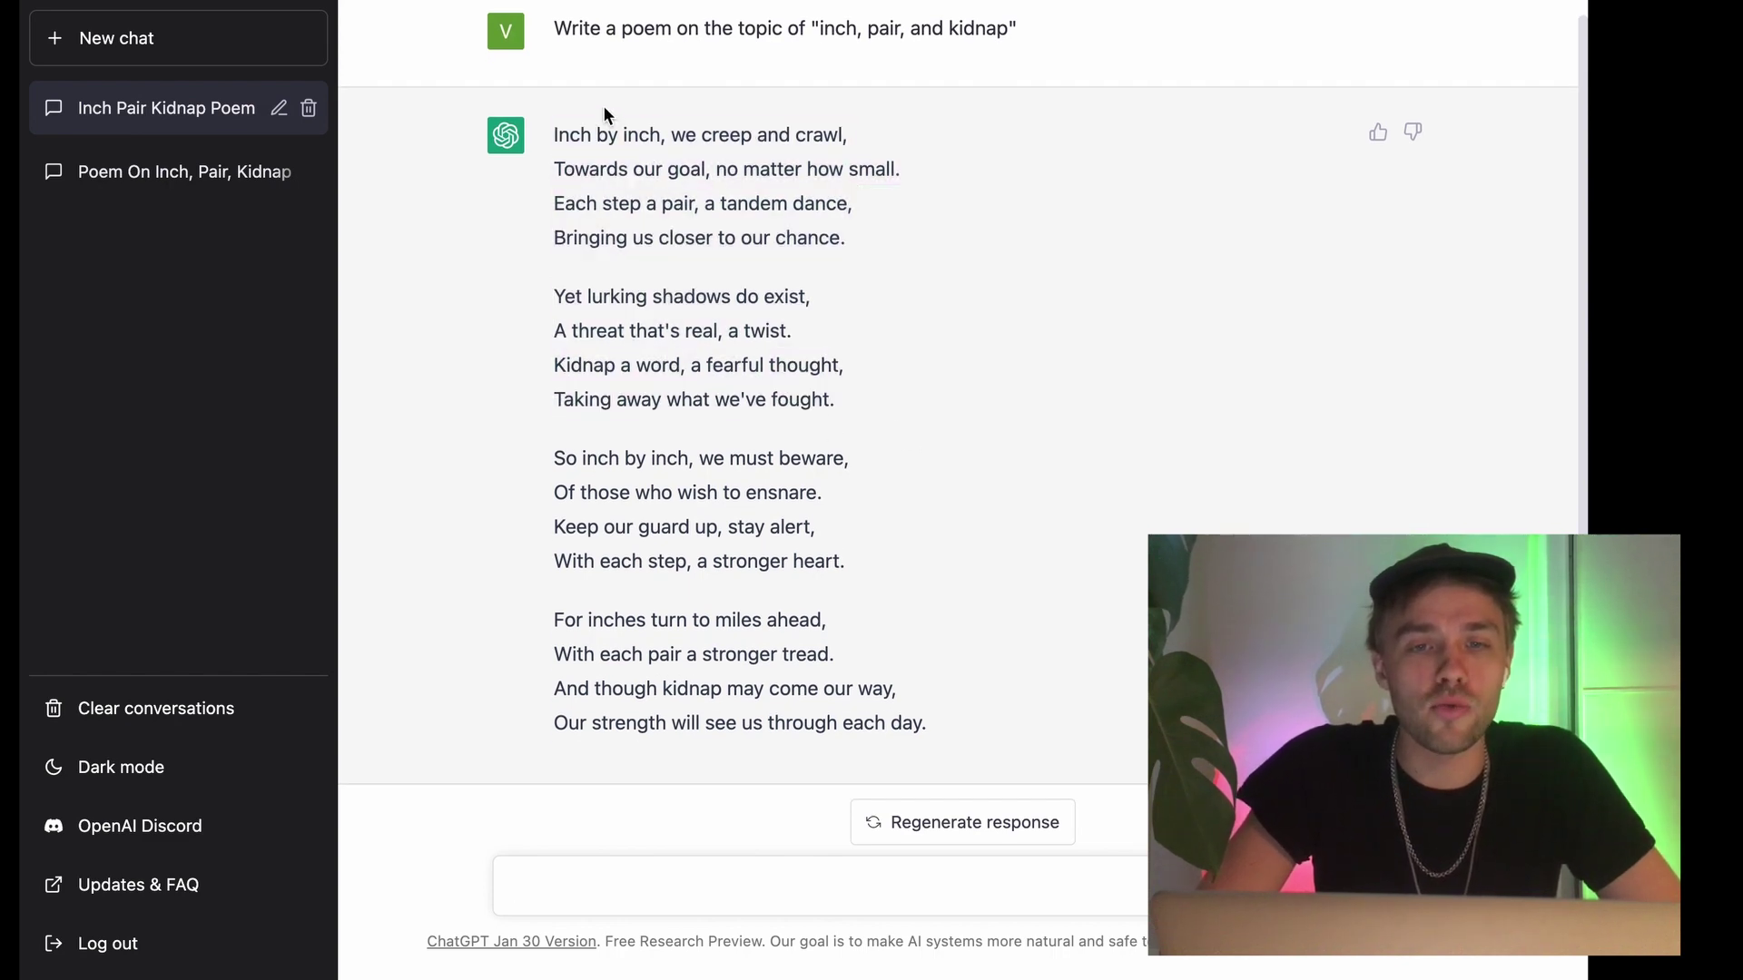